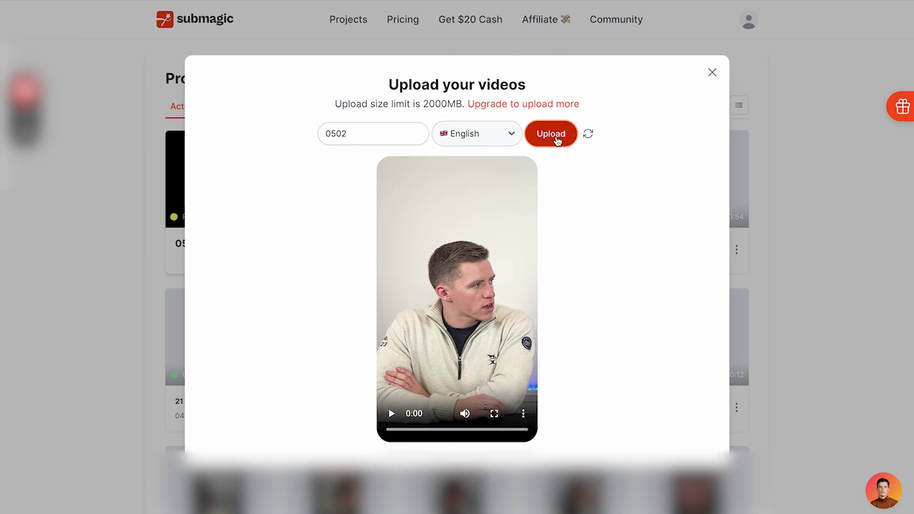
# - Try the Devin and Iman caption themes, apply Dan, and set Position Y to 46%
pyautogui.click(557, 139)
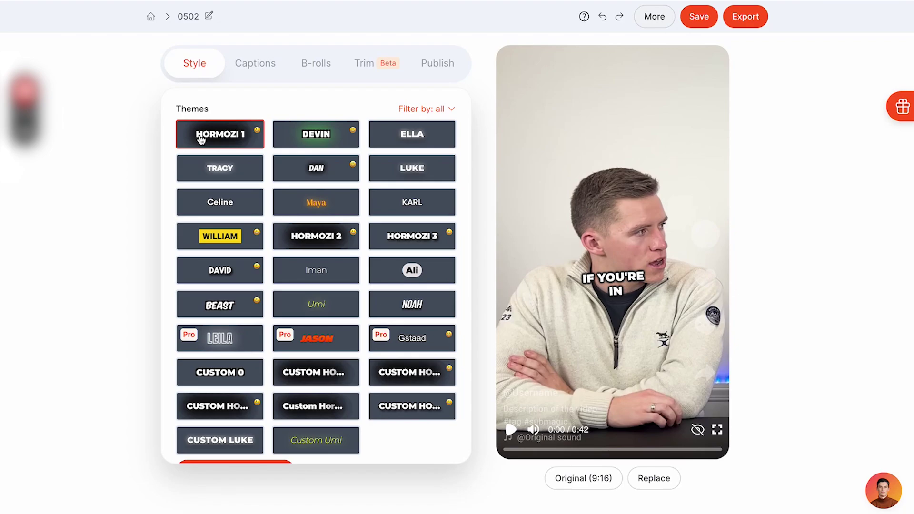
pyautogui.click(325, 135)
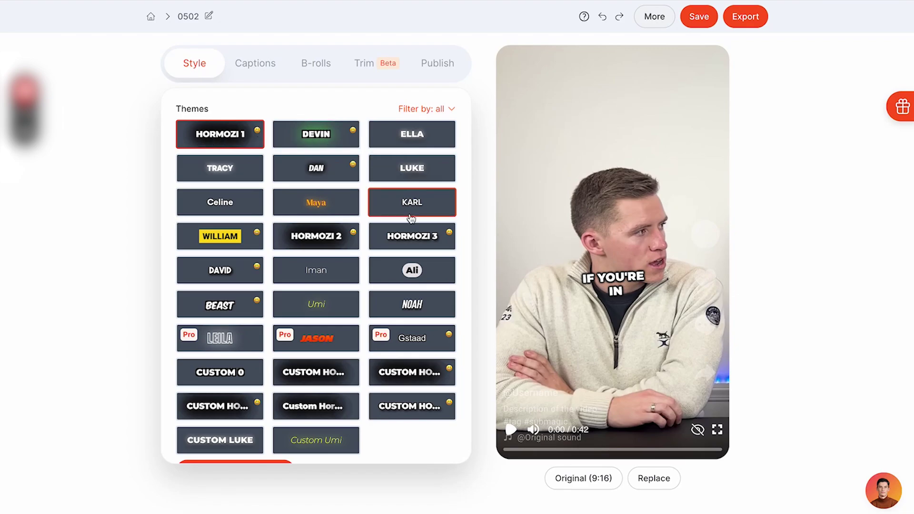
pyautogui.click(331, 271)
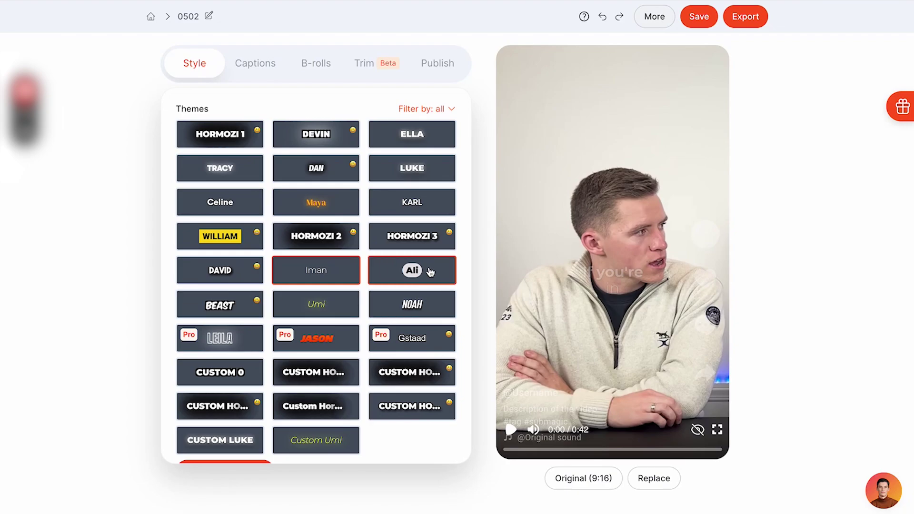
pyautogui.click(316, 177)
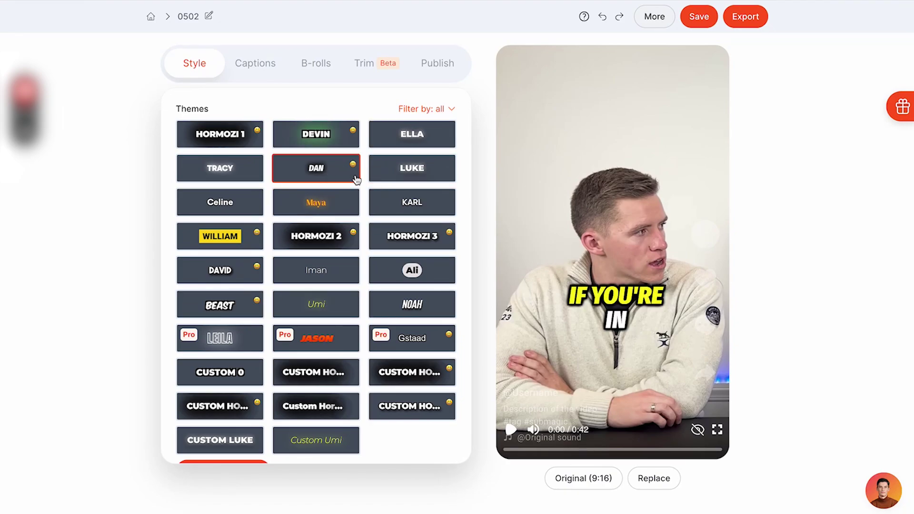
pyautogui.scroll(-2, 325, 243)
pyautogui.scroll(-2, 326, 214)
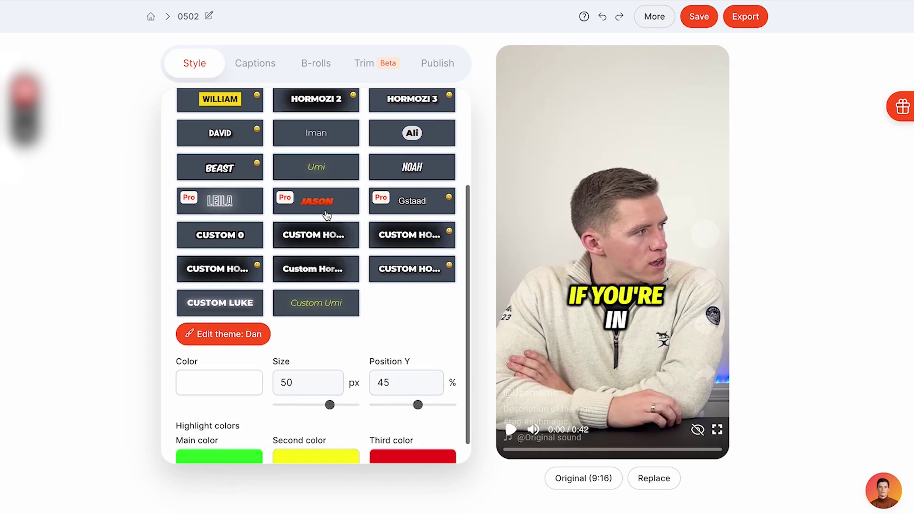
pyautogui.scroll(-2, 326, 214)
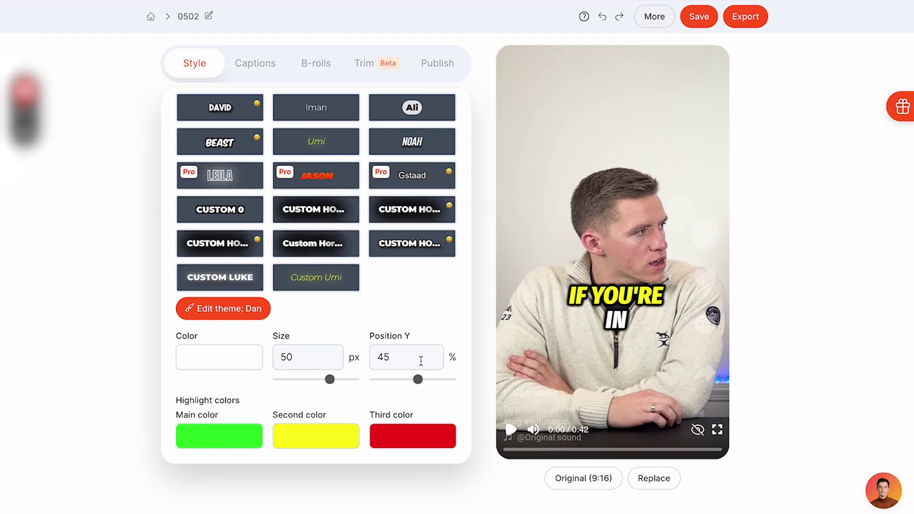
pyautogui.moveTo(419, 380)
pyautogui.mouseDown()
pyautogui.moveTo(405, 382)
pyautogui.moveTo(420, 386)
pyautogui.mouseUp()
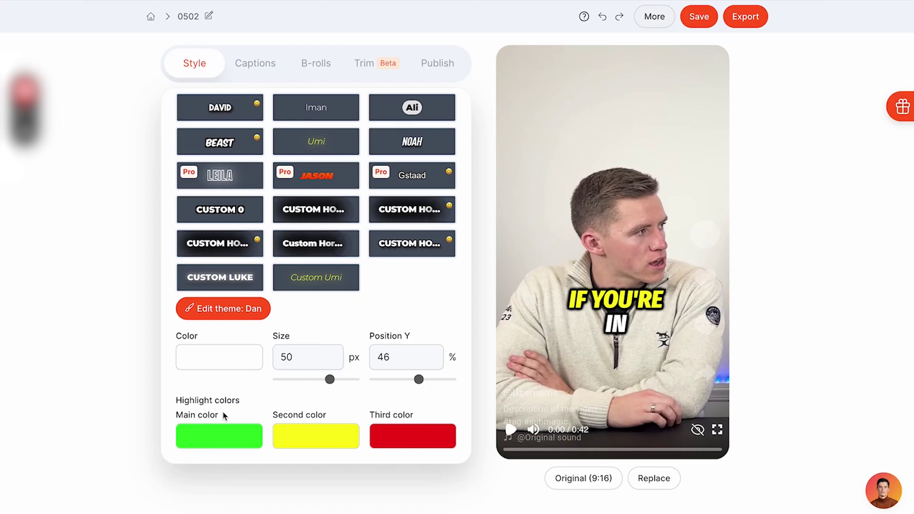
pyautogui.scroll(5, 368, 223)
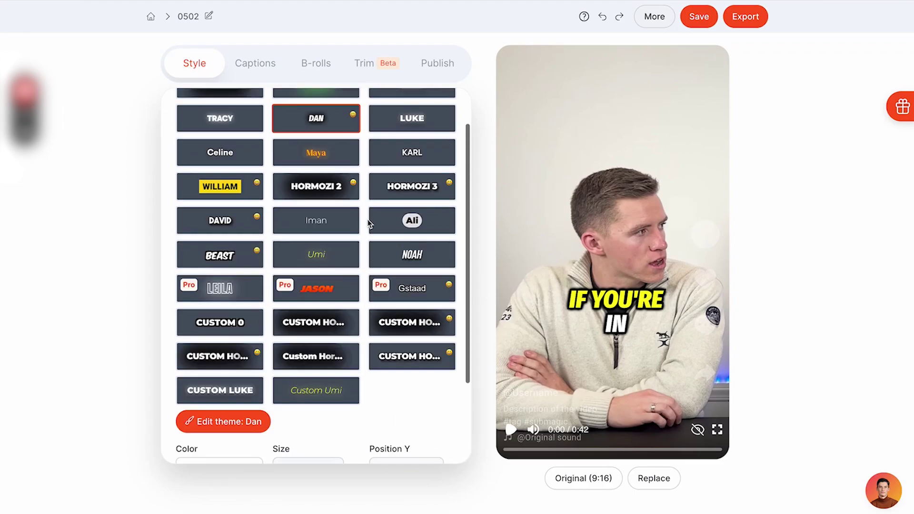
pyautogui.scroll(-5, 369, 223)
pyautogui.scroll(5, 369, 223)
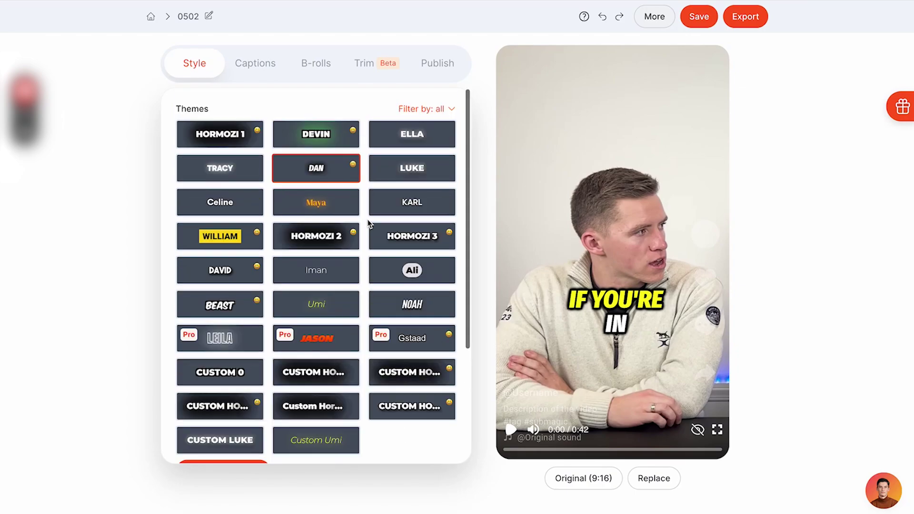
# - Scroll through the transcribed caption lines, then move on to the B-rolls and auto zooms section
pyautogui.click(255, 63)
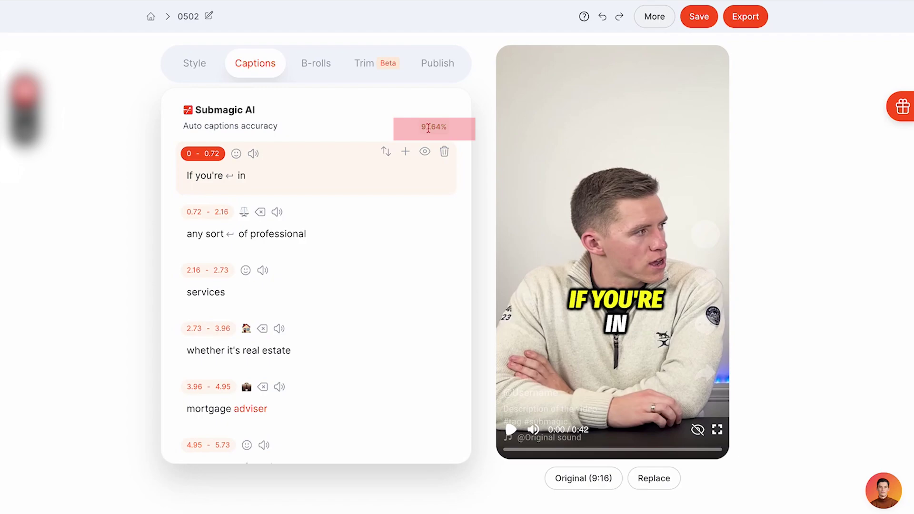
pyautogui.scroll(-3, 247, 202)
pyautogui.scroll(-3, 247, 202)
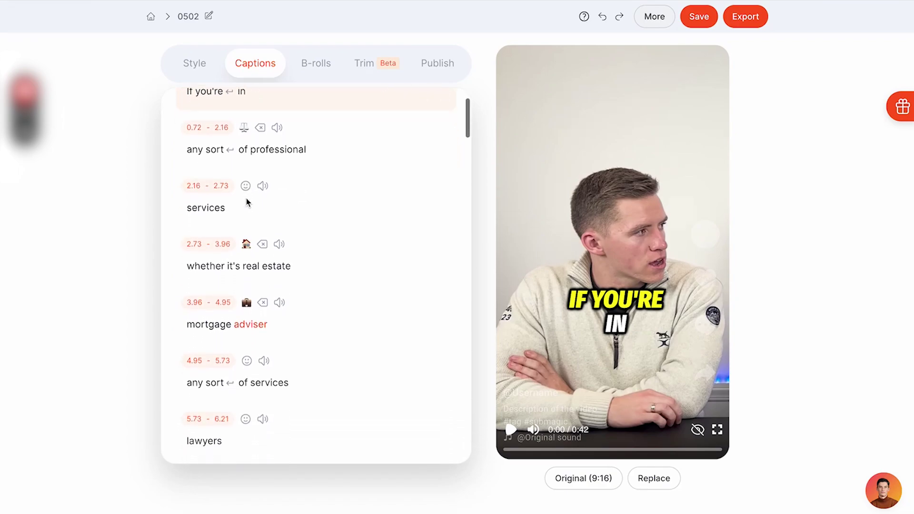
pyautogui.scroll(-2, 248, 202)
pyautogui.scroll(-2, 247, 201)
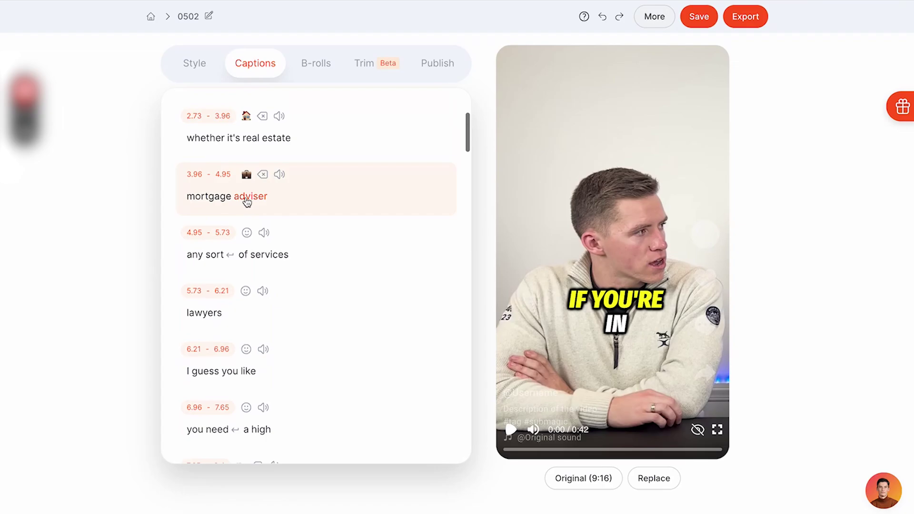
pyautogui.scroll(-1, 247, 203)
pyautogui.scroll(-1, 247, 202)
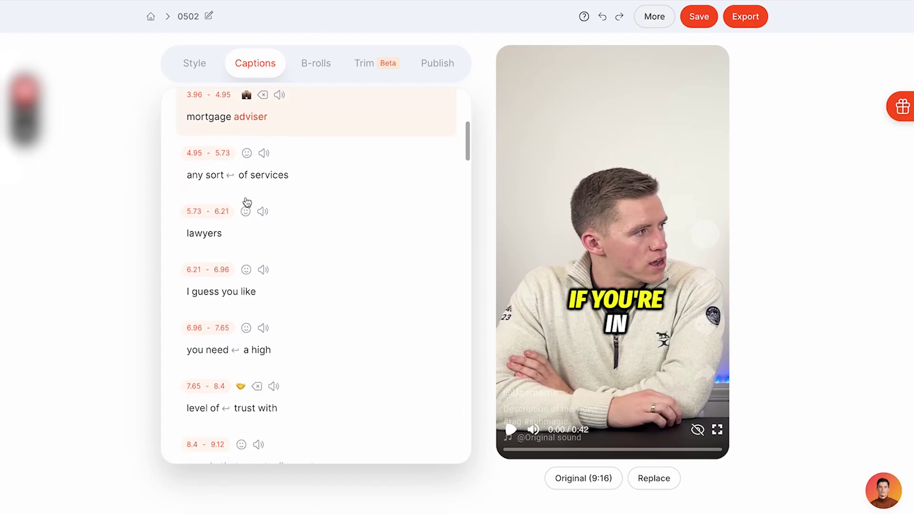
pyautogui.scroll(5, 334, 200)
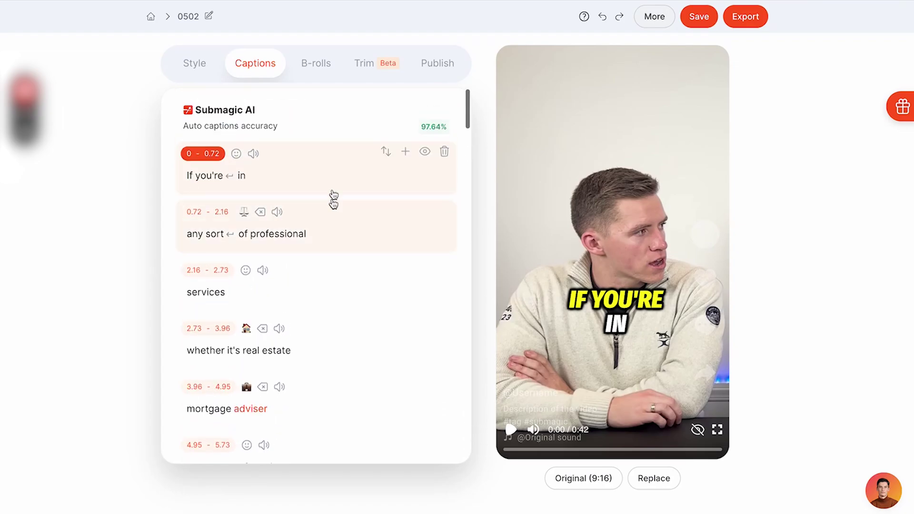
pyautogui.click(320, 68)
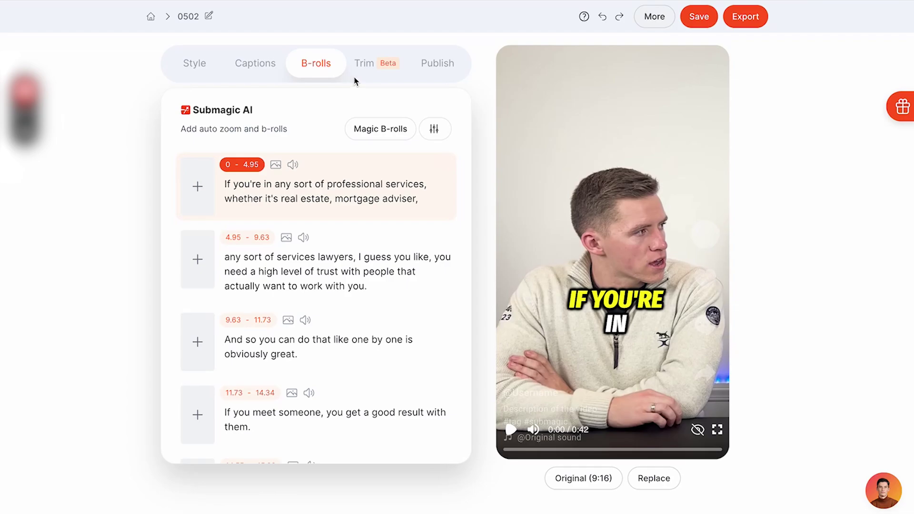
# - Show the Trim section with AI silence and filler-word removal, and scroll the transcript
pyautogui.click(371, 71)
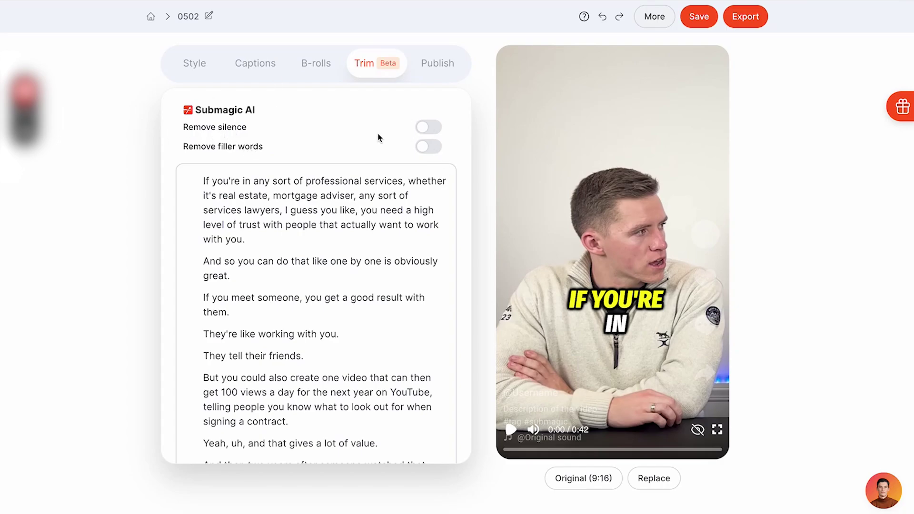
pyautogui.scroll(-3, 379, 137)
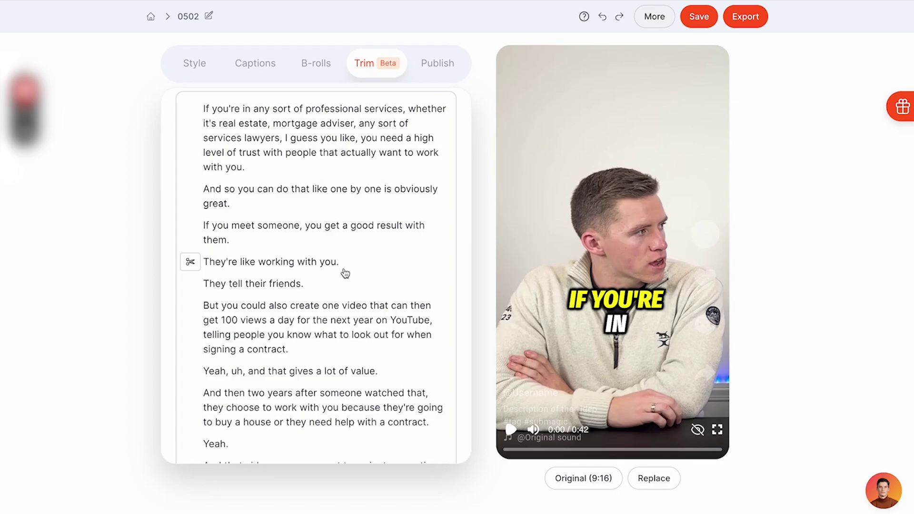
pyautogui.scroll(-2, 365, 295)
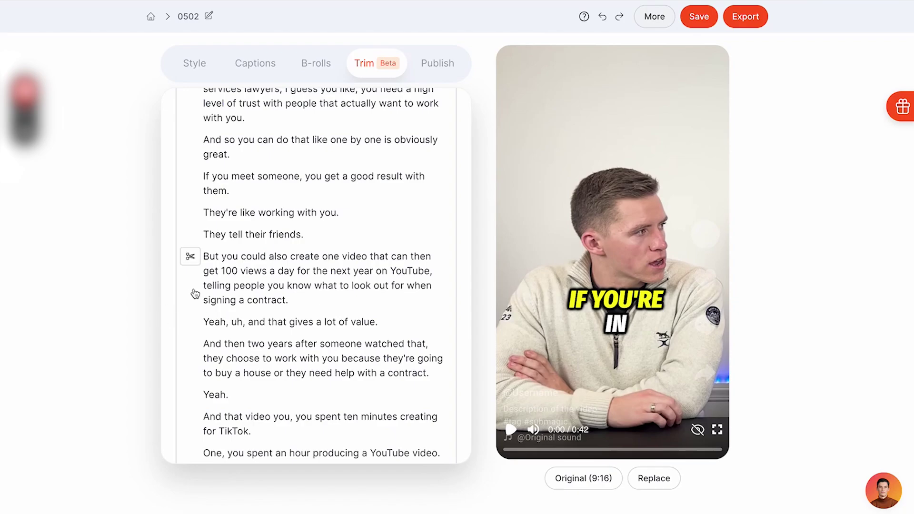
# - Play the preview and select transcript words to locate the 'Yeah, uh' line
pyautogui.doubleClick(214, 300)
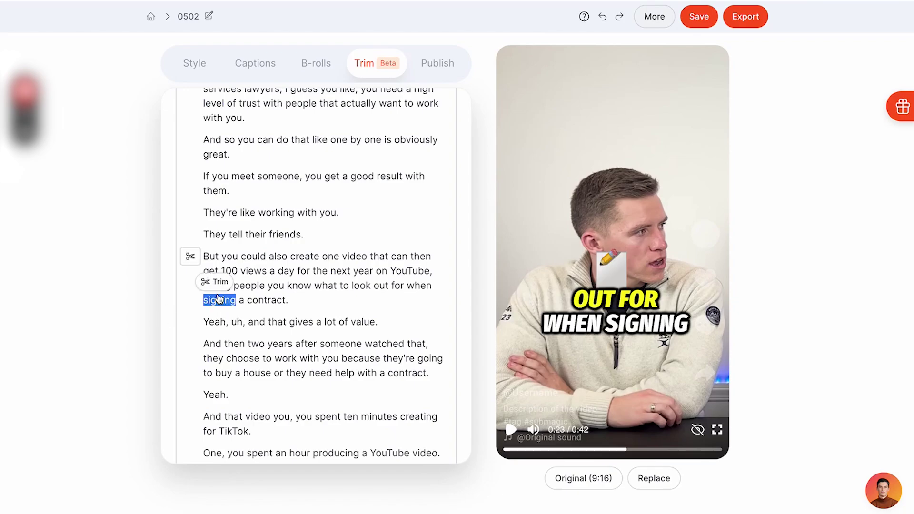
pyautogui.click(509, 430)
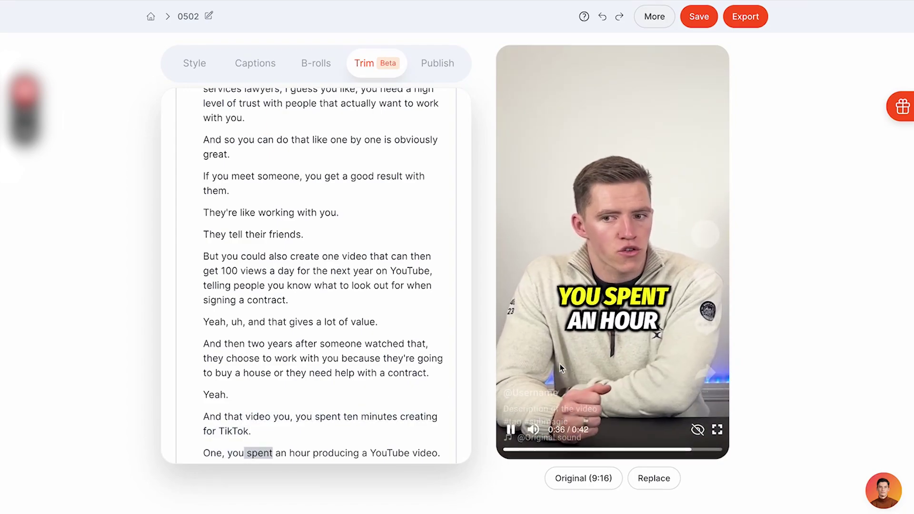
pyautogui.click(512, 430)
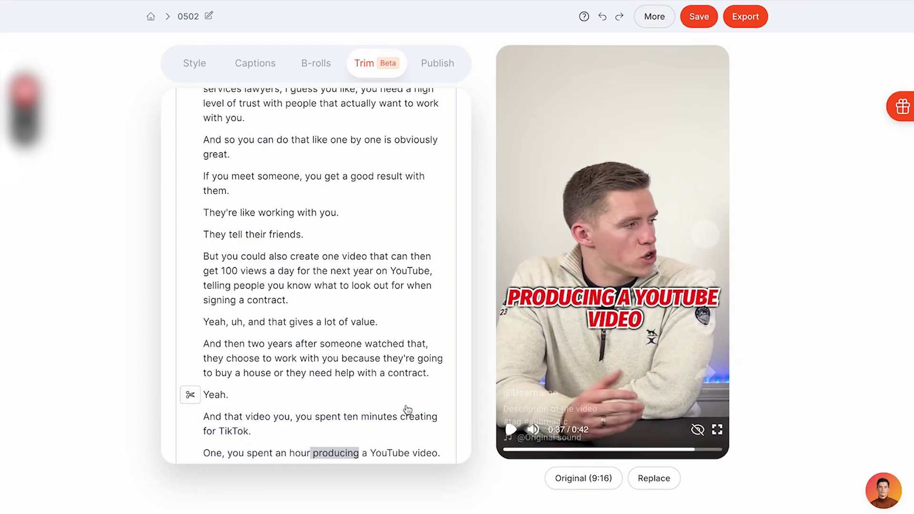
pyautogui.doubleClick(390, 453)
pyautogui.doubleClick(257, 323)
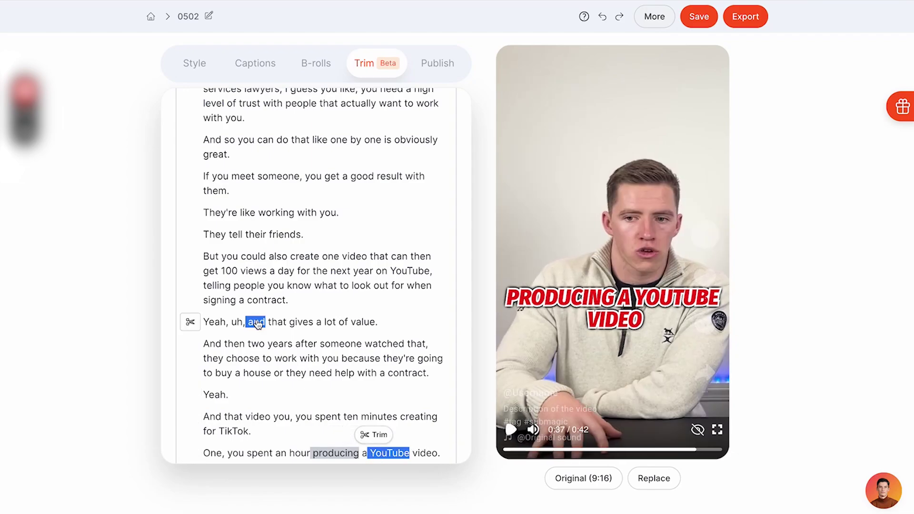
pyautogui.click(214, 322)
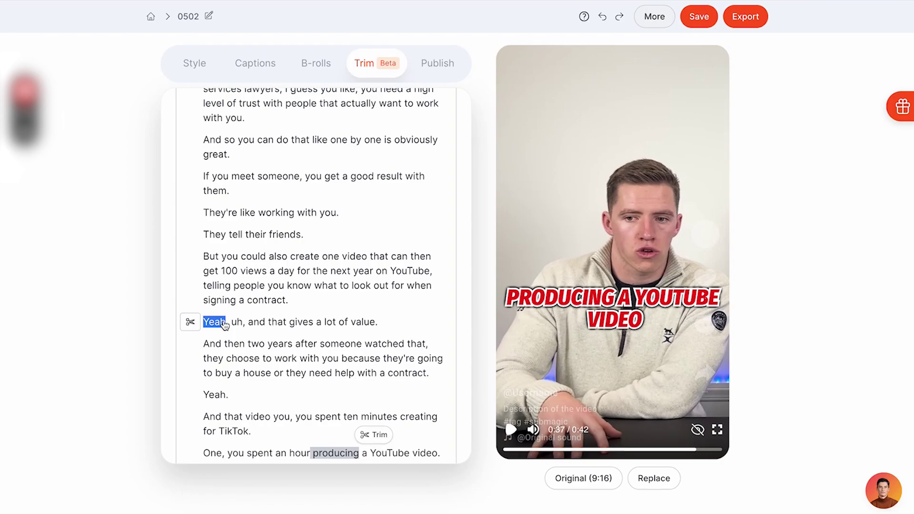
# - Trim 'Yeah,' and 'uh,' and the standalone 'Yeah.' line, shortening the clip to 0:41
pyautogui.click(215, 323)
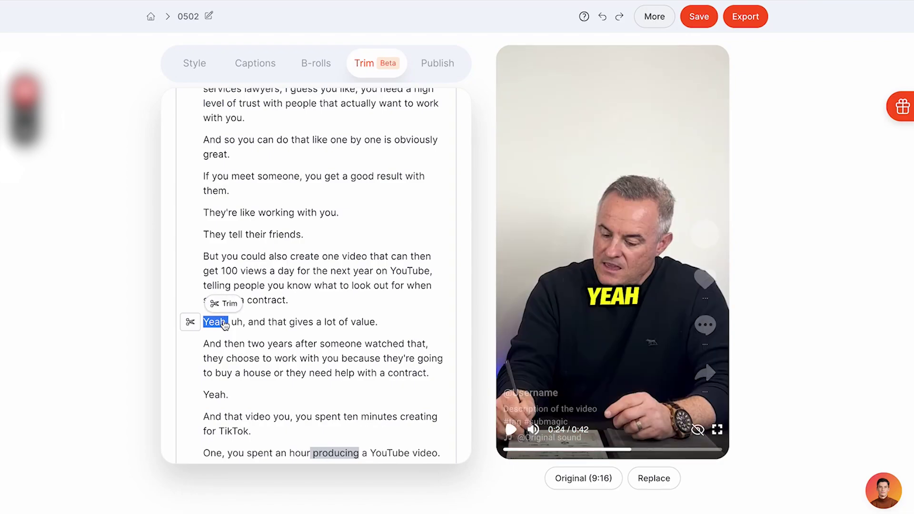
pyautogui.click(224, 303)
pyautogui.click(236, 322)
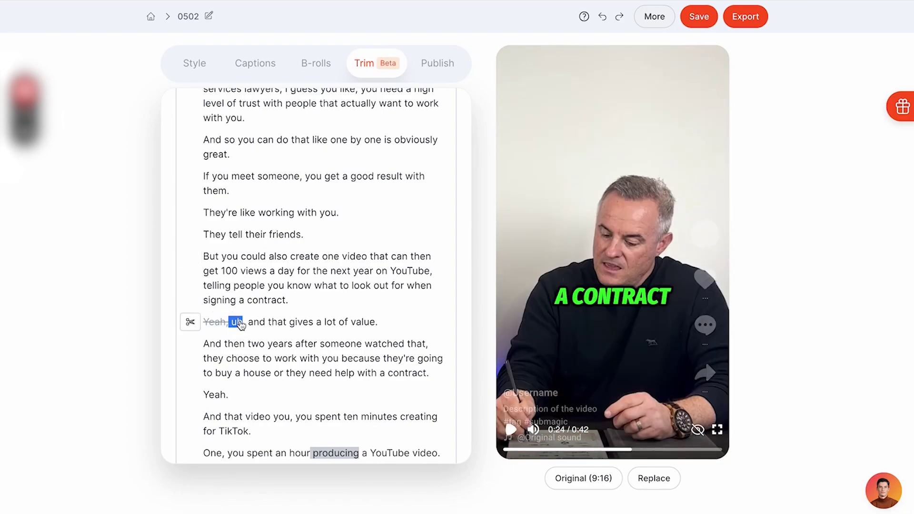
pyautogui.click(242, 307)
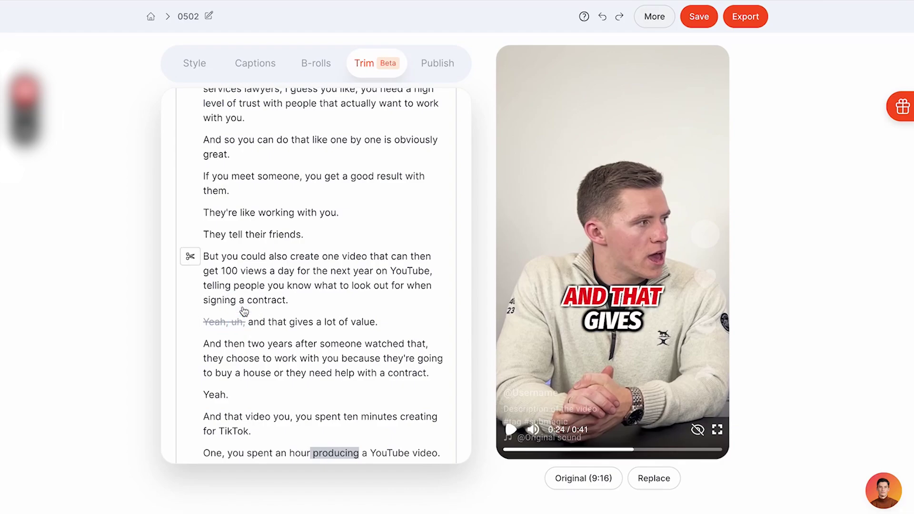
pyautogui.click(214, 395)
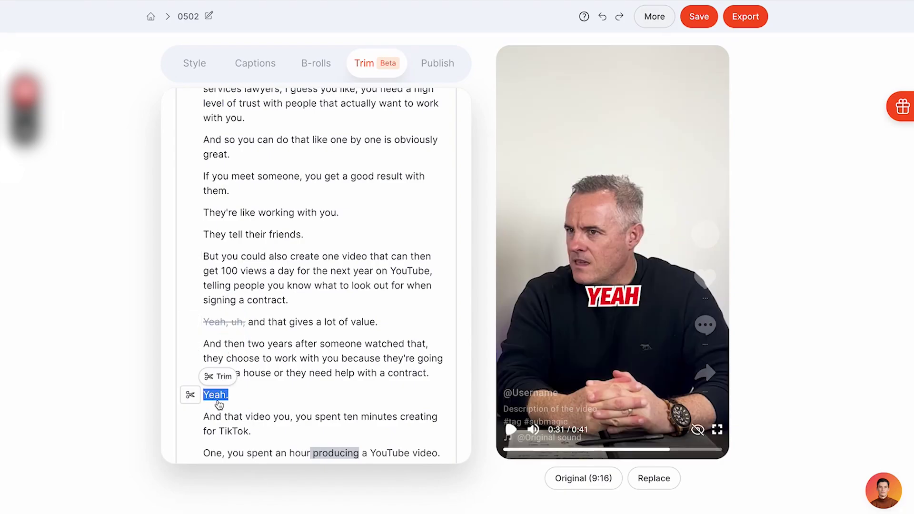
pyautogui.click(218, 376)
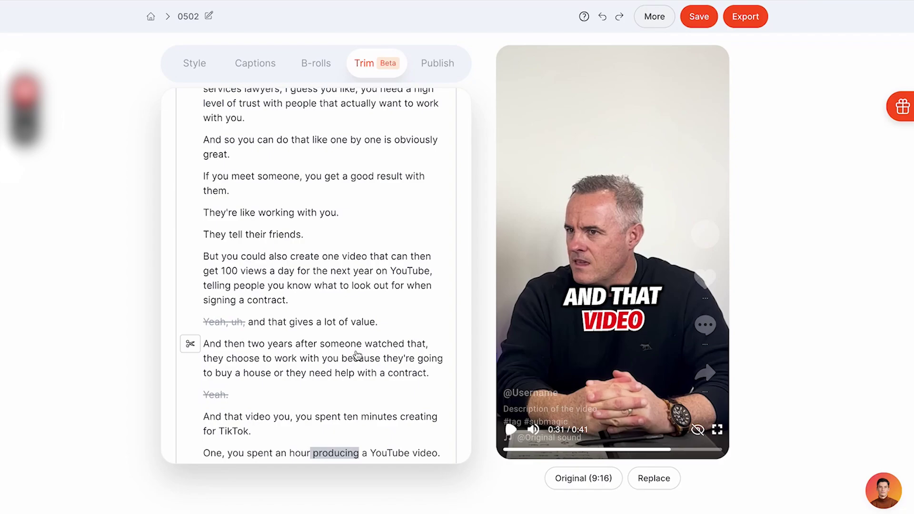
pyautogui.click(418, 288)
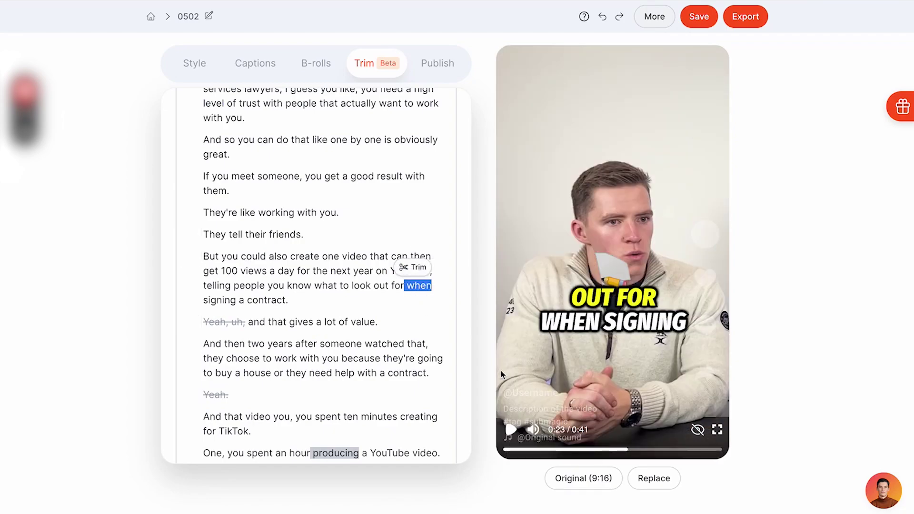
pyautogui.click(511, 429)
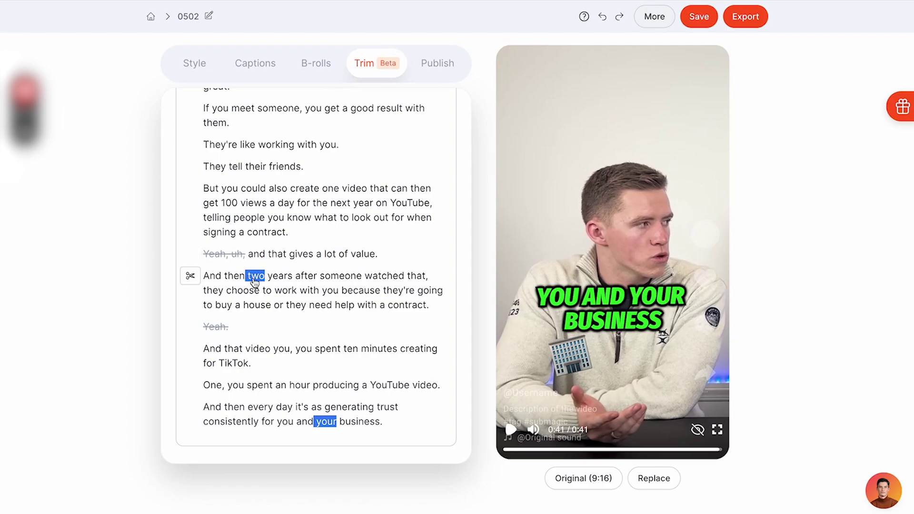
# - Remove the emojis from the 'real estate', 'mortgage adviser' and 'professional' caption lines
pyautogui.click(255, 64)
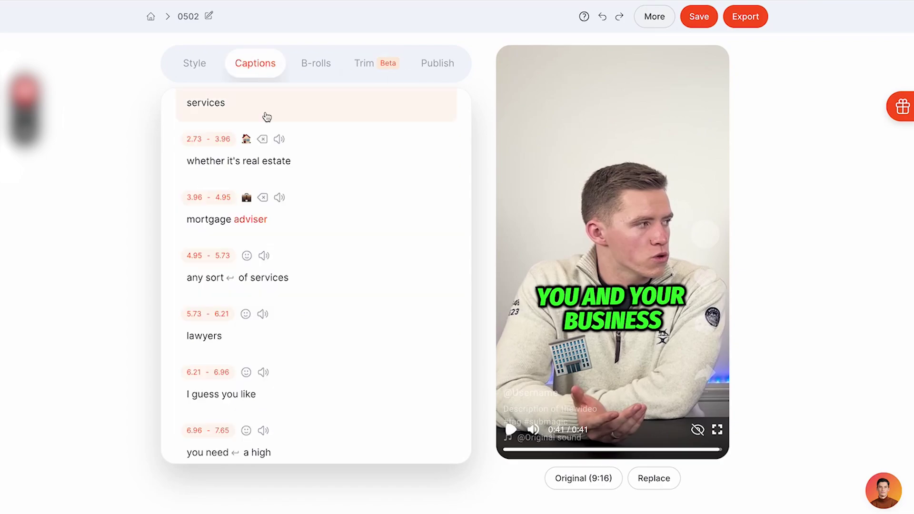
pyautogui.scroll(1, 244, 163)
pyautogui.click(249, 258)
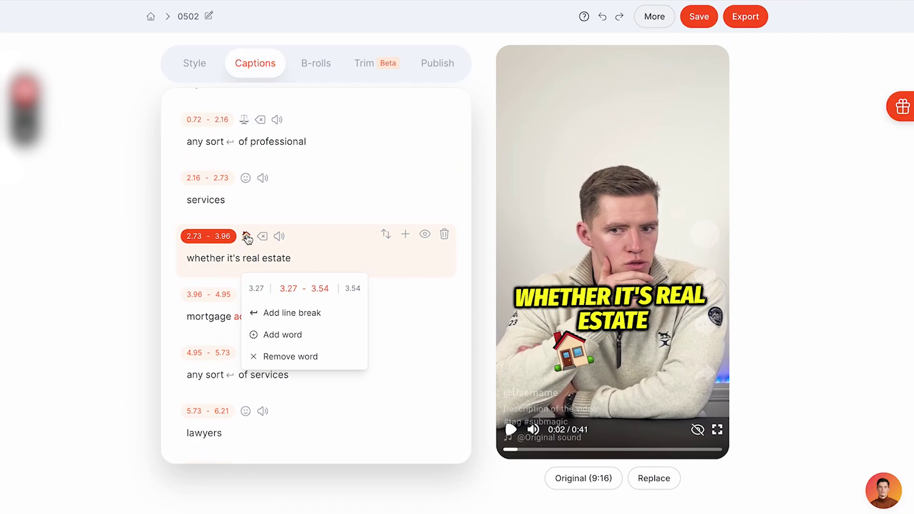
pyautogui.click(246, 236)
pyautogui.click(261, 236)
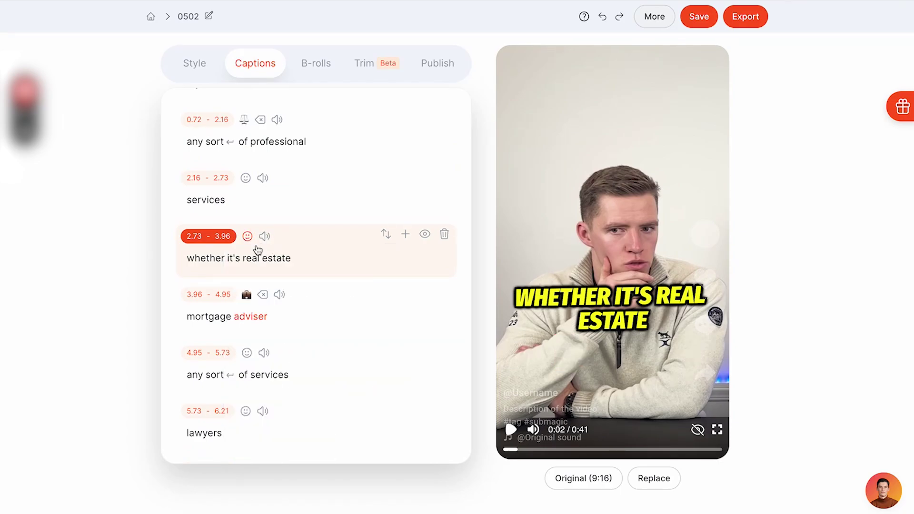
pyautogui.click(263, 295)
pyautogui.click(293, 243)
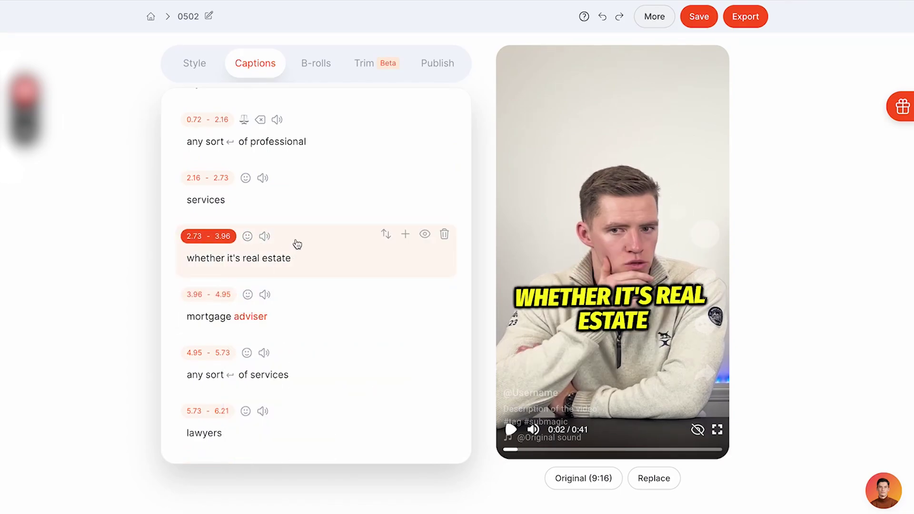
pyautogui.click(317, 289)
pyautogui.scroll(3, 316, 289)
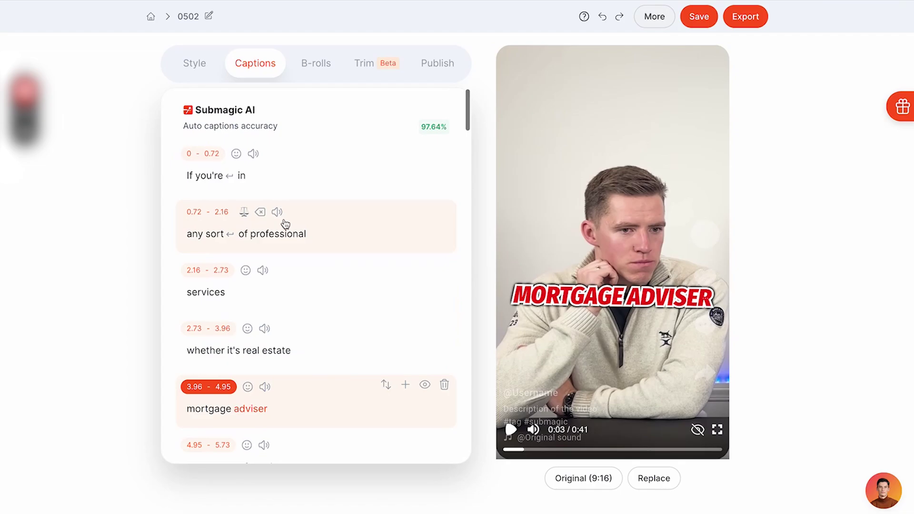
pyautogui.click(350, 229)
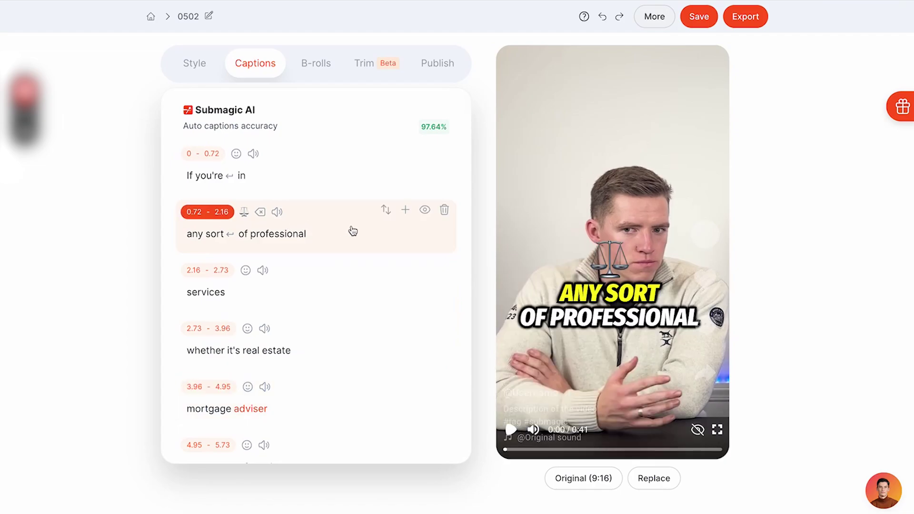
pyautogui.click(260, 212)
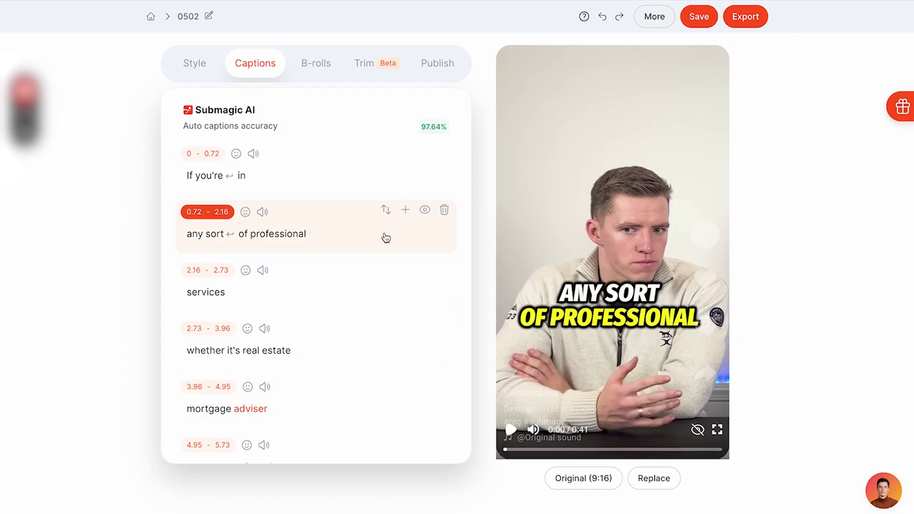
# - In Publish, enable the AI hook title 'Maximize Trust with Video Content Strategy'
pyautogui.click(446, 68)
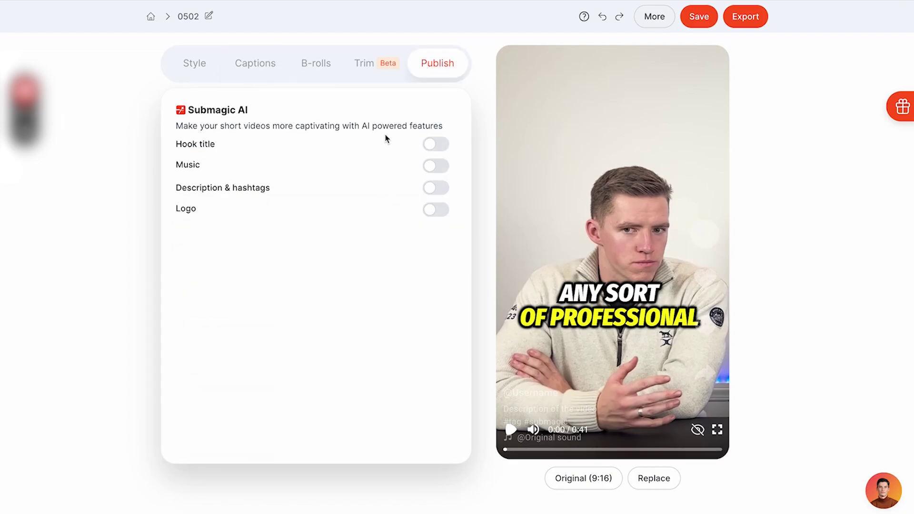
pyautogui.click(435, 144)
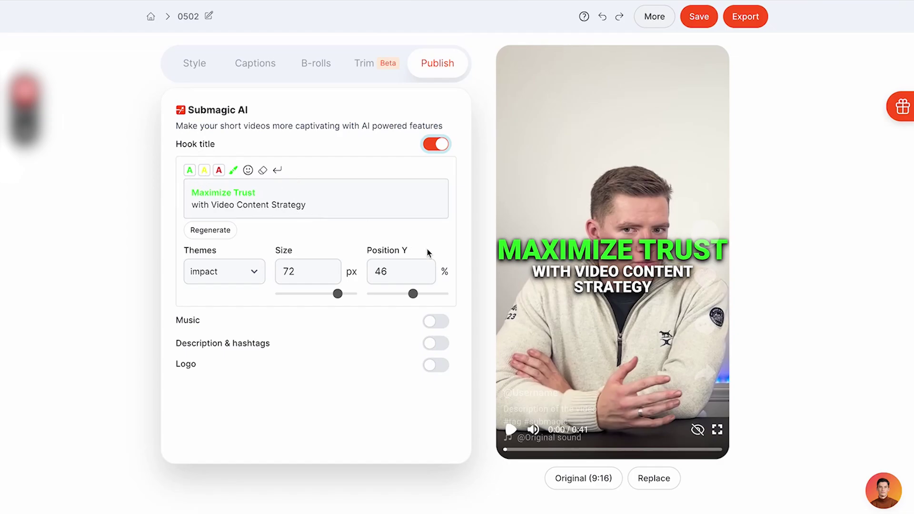
# - Delete the generated 'Maximize Trust…' hook title text and select what remains for replacement
pyautogui.click(272, 194)
pyautogui.moveTo(272, 195); pyautogui.dragTo(193, 191)
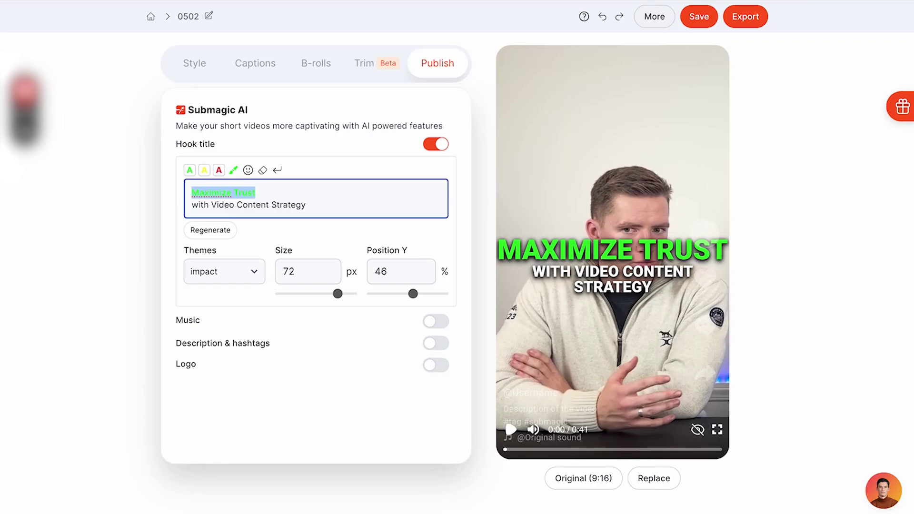
pyautogui.press('BackSpace')
pyautogui.press('Delete')
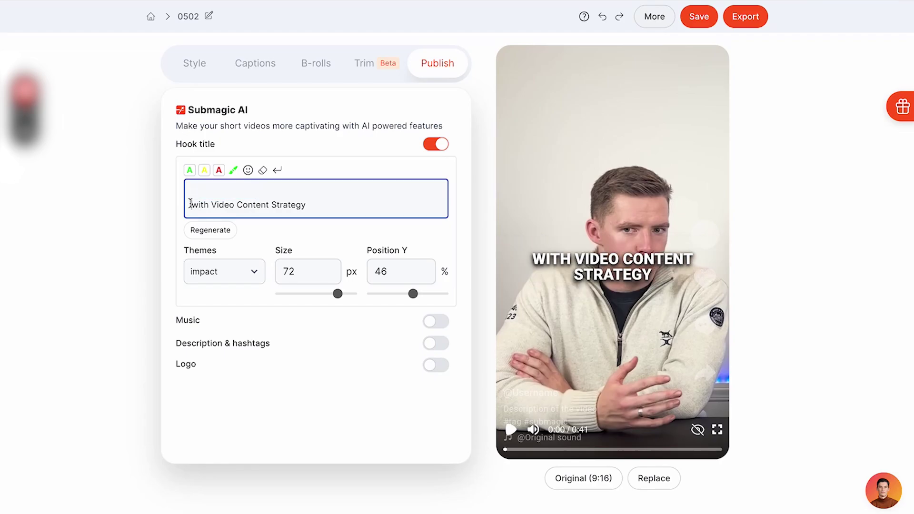
pyautogui.press('BackSpace')
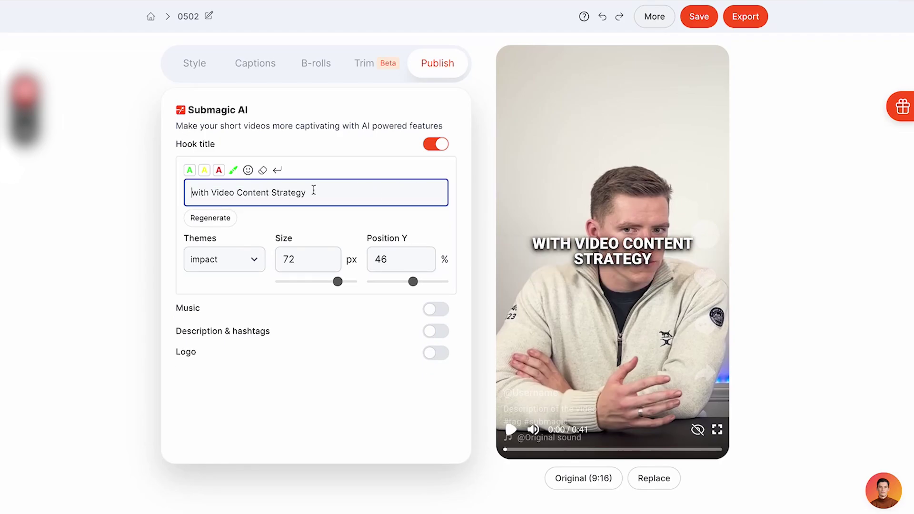
pyautogui.moveTo(314, 191); pyautogui.dragTo(192, 192)
pyautogui.write('T')
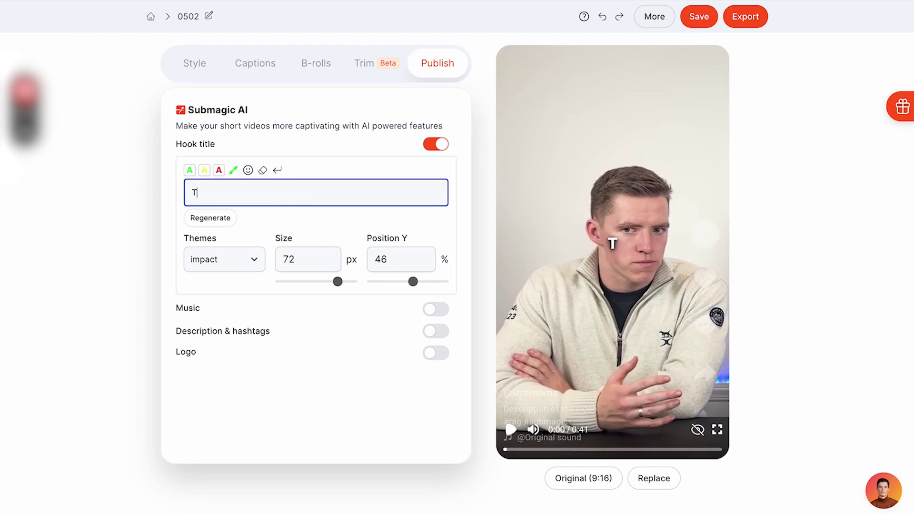
pyautogui.write('he #1 Content S')
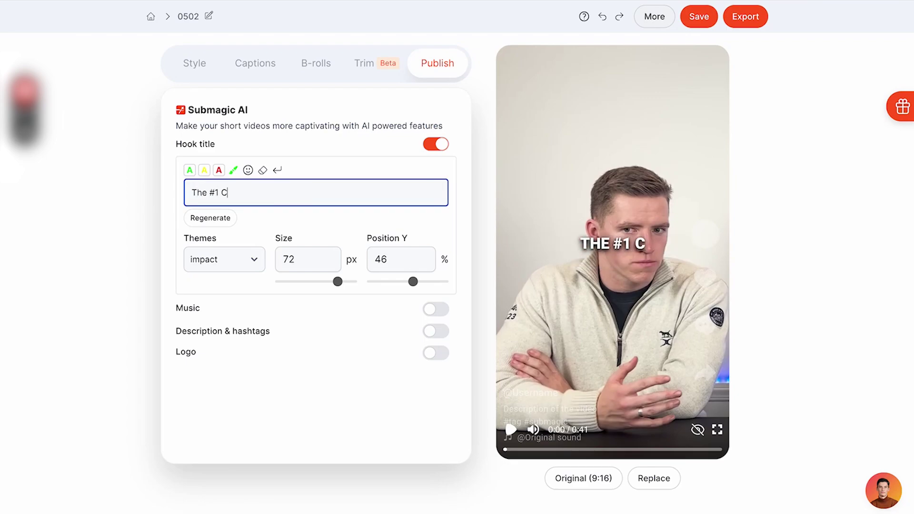
pyautogui.write('trategy')
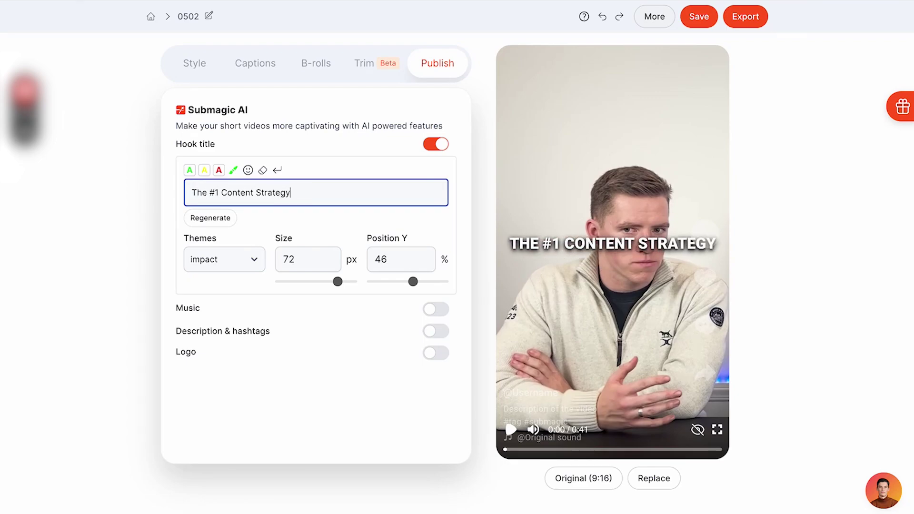
pyautogui.write(' To Get New C')
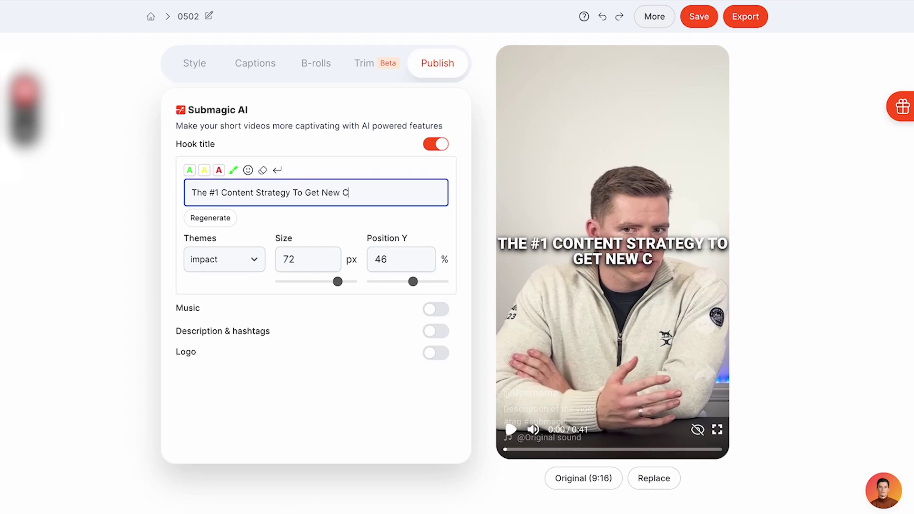
pyautogui.write('lients On')
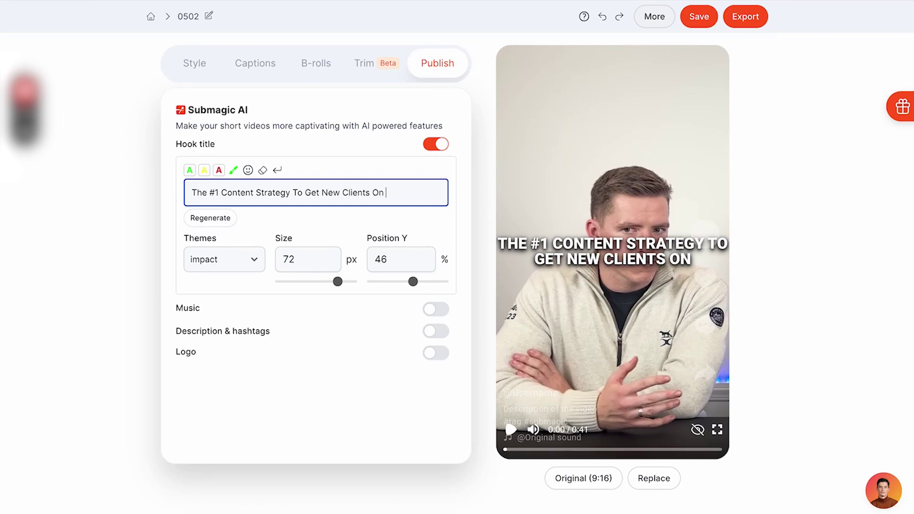
pyautogui.write(' Social')
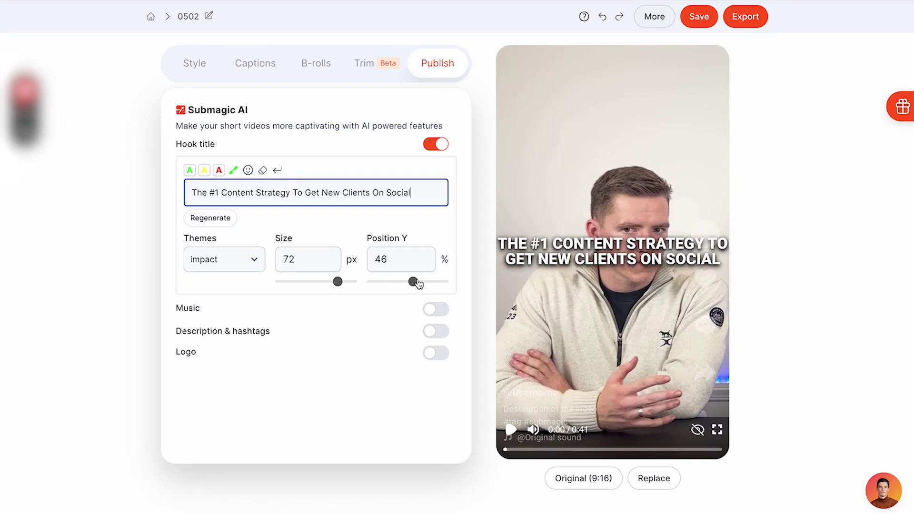
# - Move the hook title to 18%, shrink it to 65 px, and preview the opening seconds
pyautogui.moveTo(413, 281); pyautogui.dragTo(388, 282)
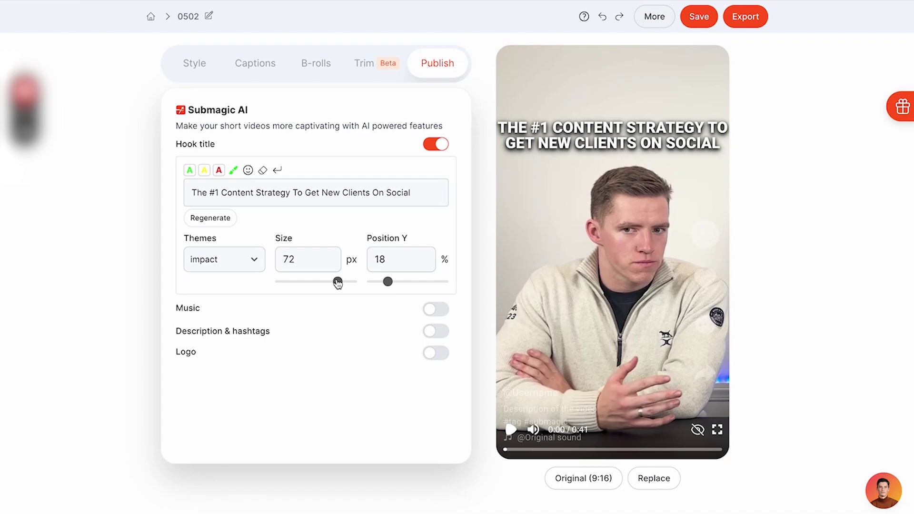
pyautogui.moveTo(337, 283); pyautogui.dragTo(332, 281)
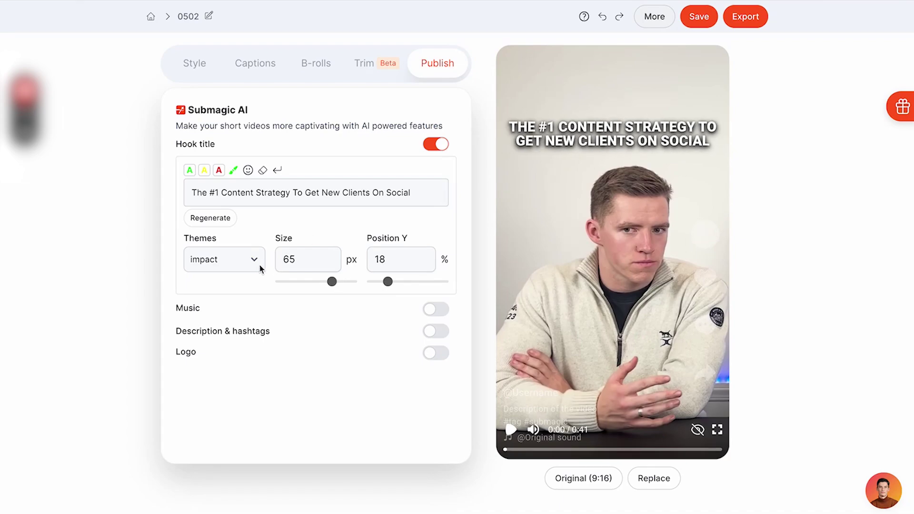
pyautogui.click(511, 429)
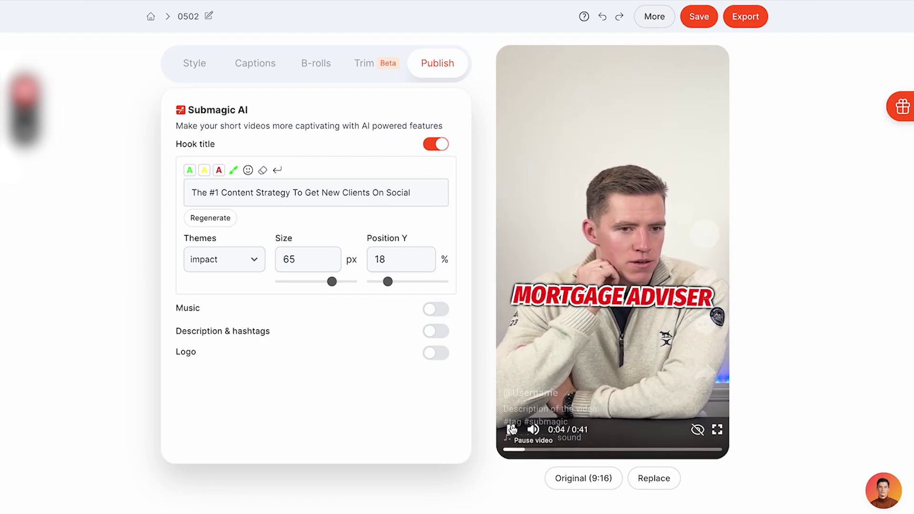
pyautogui.click(510, 429)
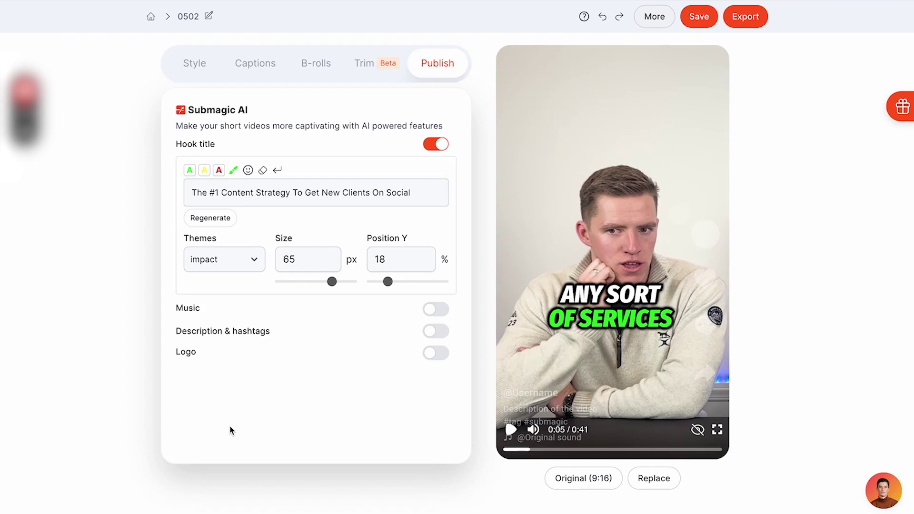
# - Enable Description & hashtags and regenerate until the 'build trust in your professional services' description appears
pyautogui.click(431, 333)
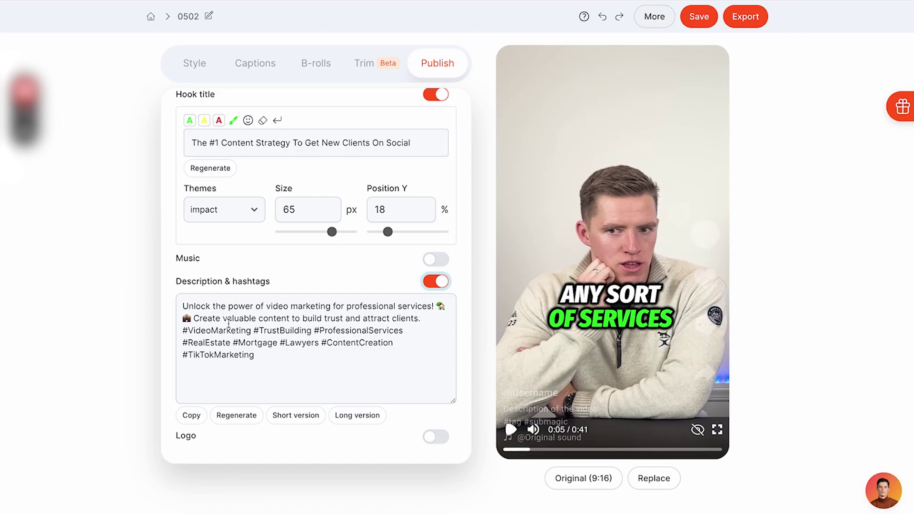
pyautogui.click(237, 415)
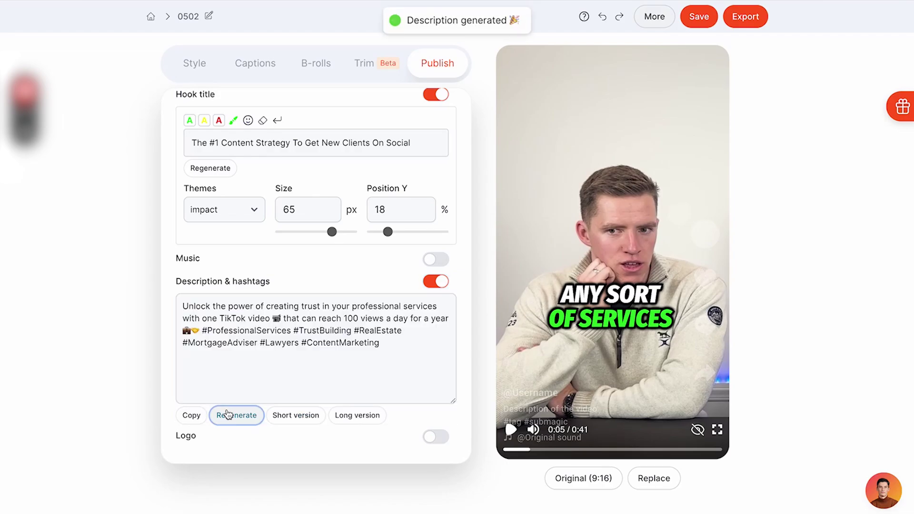
pyautogui.click(227, 414)
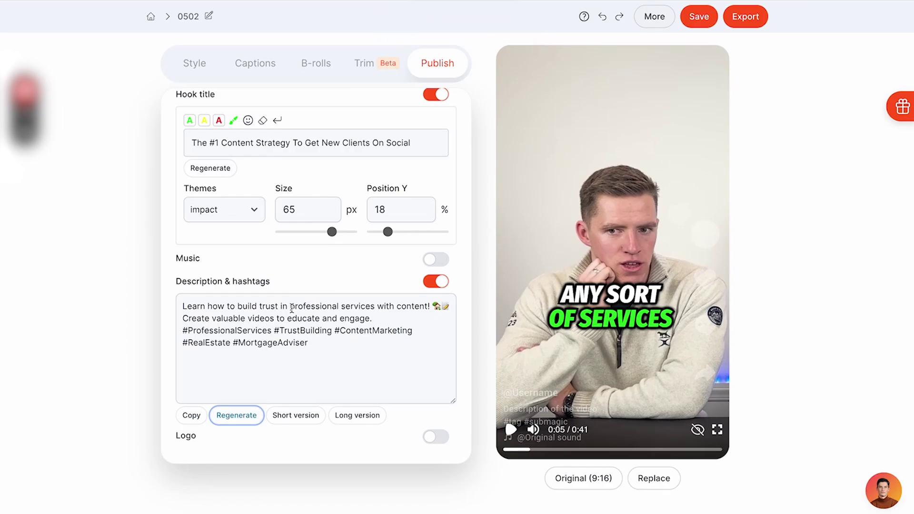
pyautogui.click(224, 415)
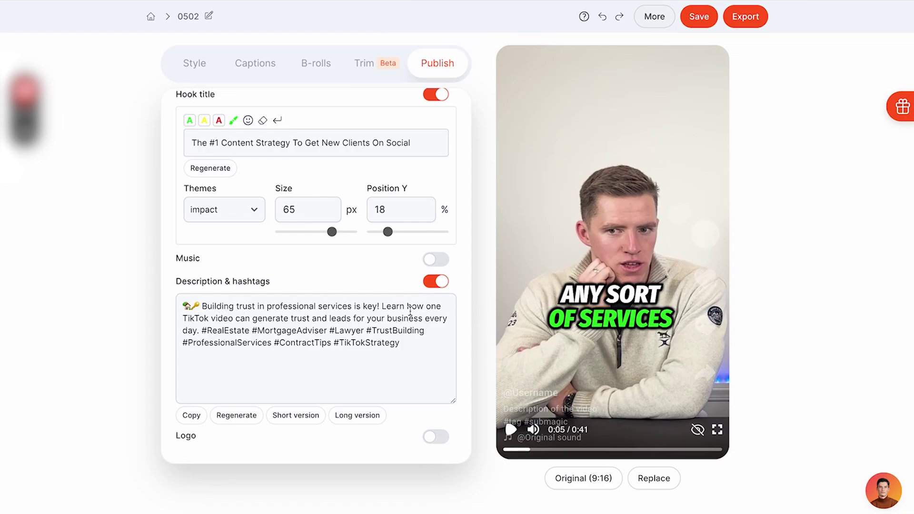
pyautogui.click(236, 415)
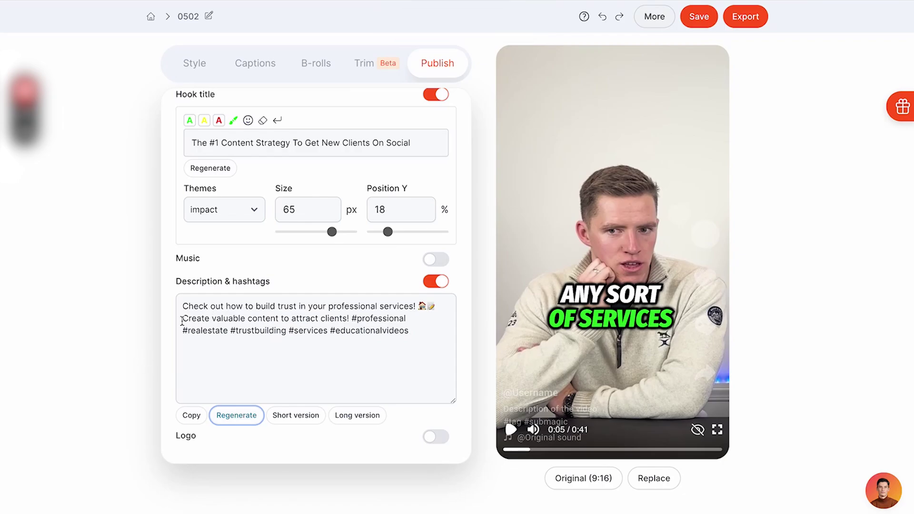
# - Rewrite the description's opening and delete the words 'in' and 'professional'
pyautogui.moveTo(231, 306); pyautogui.dragTo(180, 305)
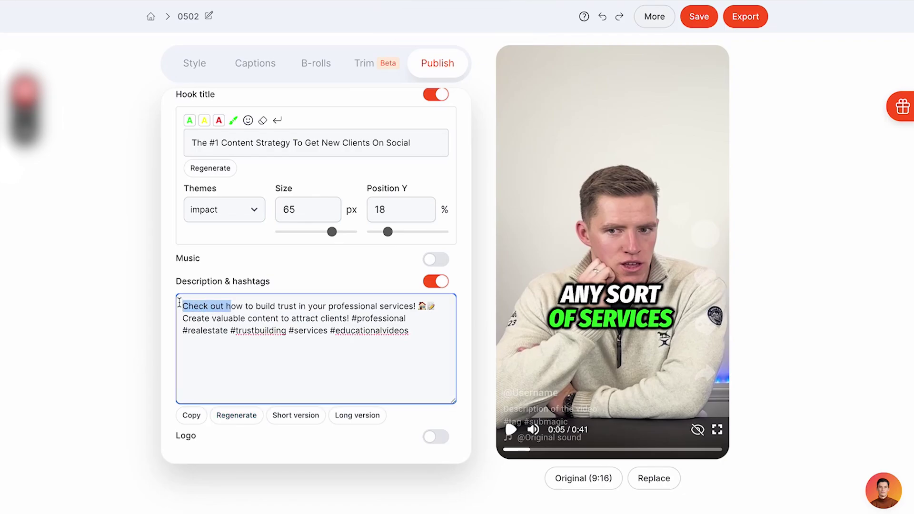
pyautogui.write('H')
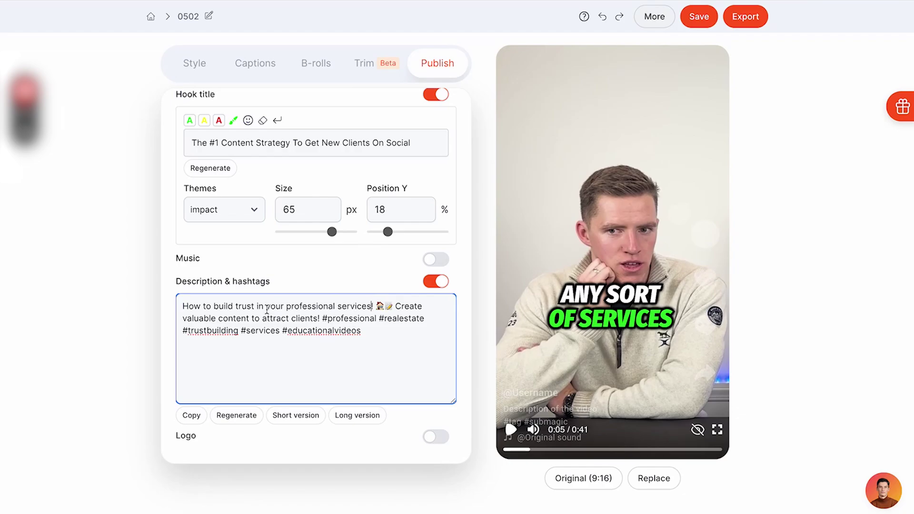
pyautogui.click(257, 307)
pyautogui.write('with c')
pyautogui.write('ontent to get new')
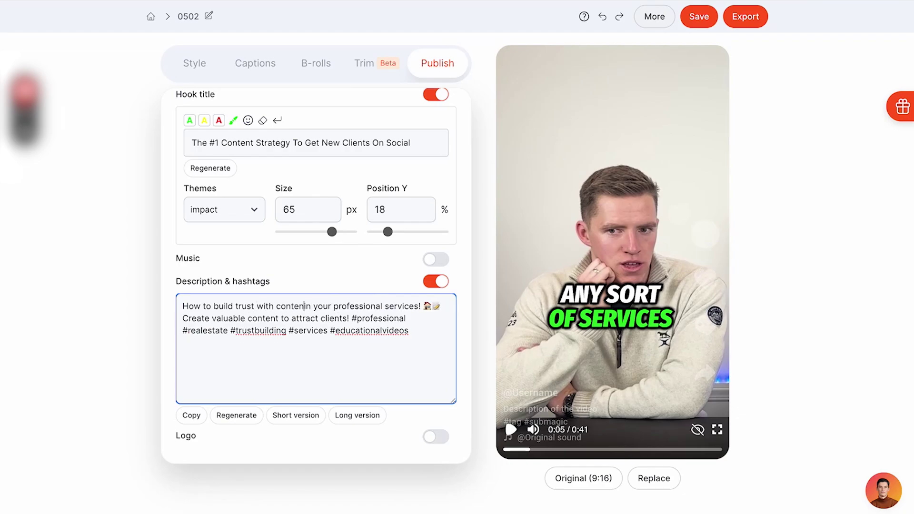
pyautogui.write(' clients for')
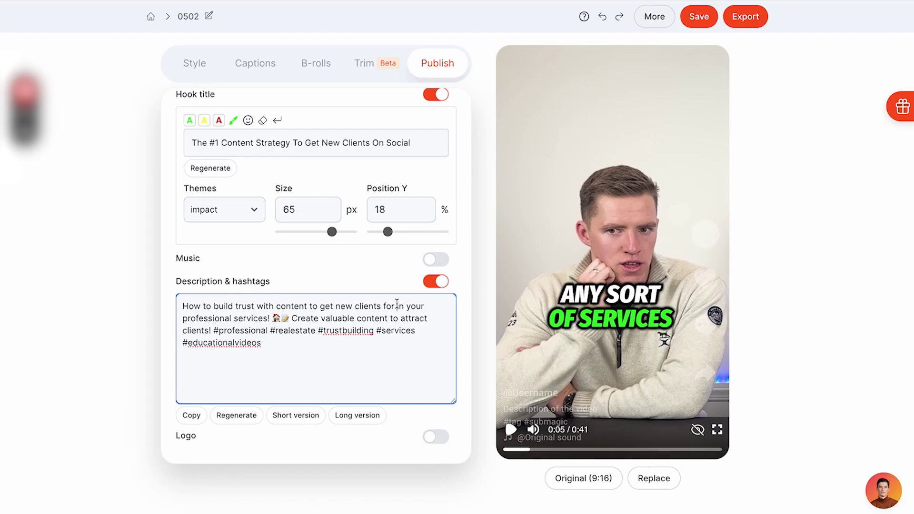
pyautogui.press('Delete')
pyautogui.press('Delete')
pyautogui.press('Delete')
pyautogui.doubleClick(202, 318)
pyautogui.press('BackSpace')
# - Delete the valuable-content sentence and #professional, replacing #trustbuilding with #accountants #contentmarketing
pyautogui.moveTo(411, 318); pyautogui.dragTo(231, 321)
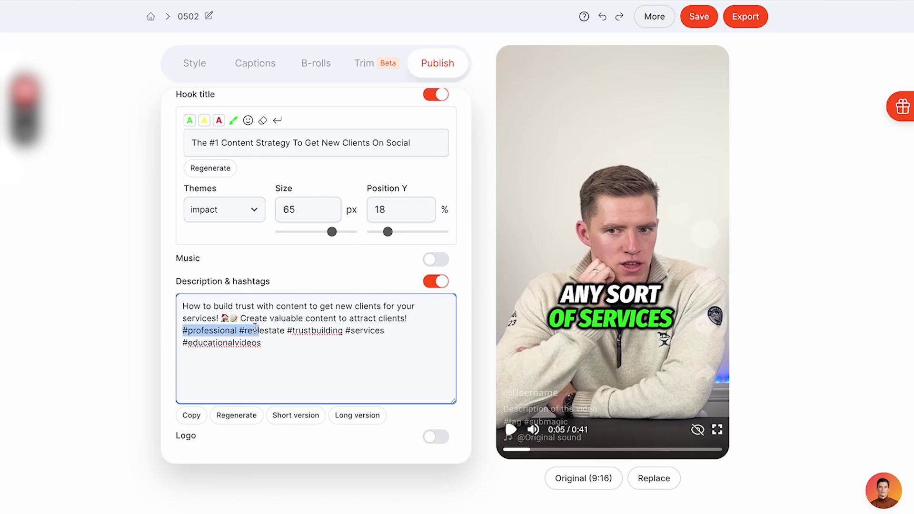
pyautogui.press('BackSpace')
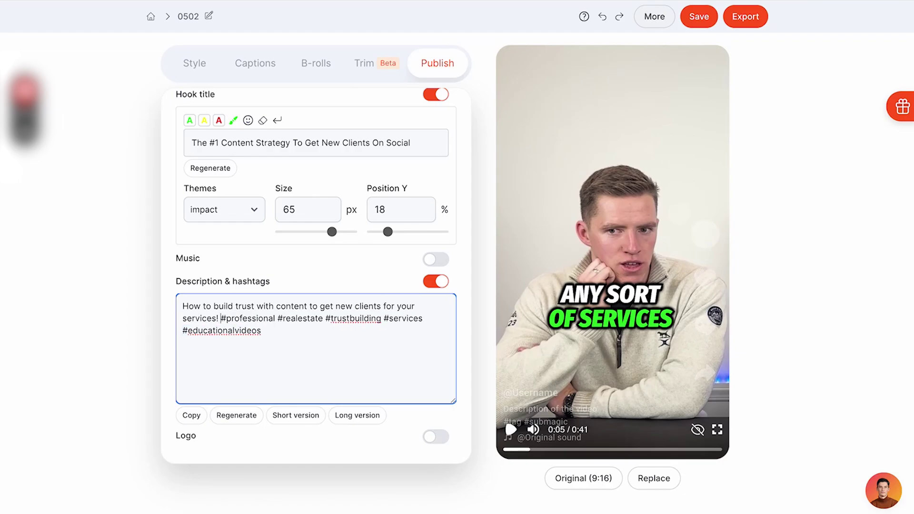
pyautogui.moveTo(276, 319); pyautogui.dragTo(219, 320)
pyautogui.press('BackSpace')
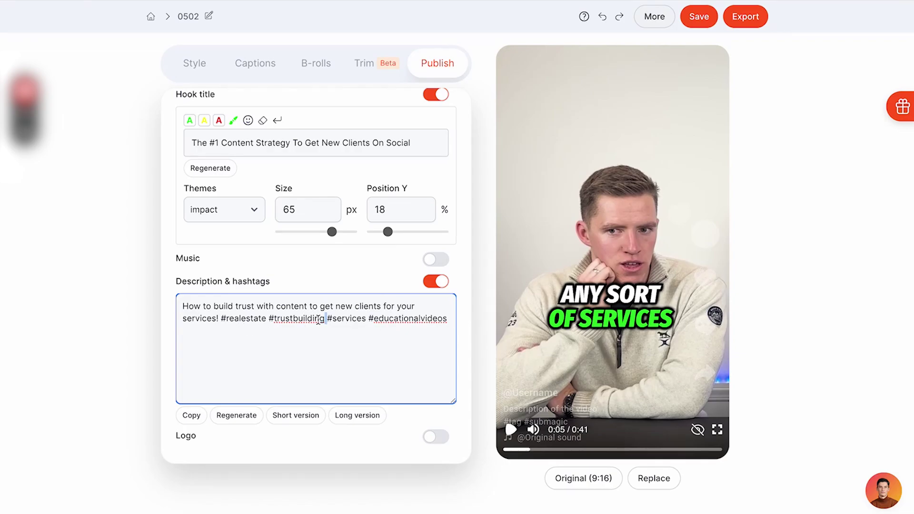
pyautogui.moveTo(326, 319); pyautogui.dragTo(274, 318)
pyautogui.write('account')
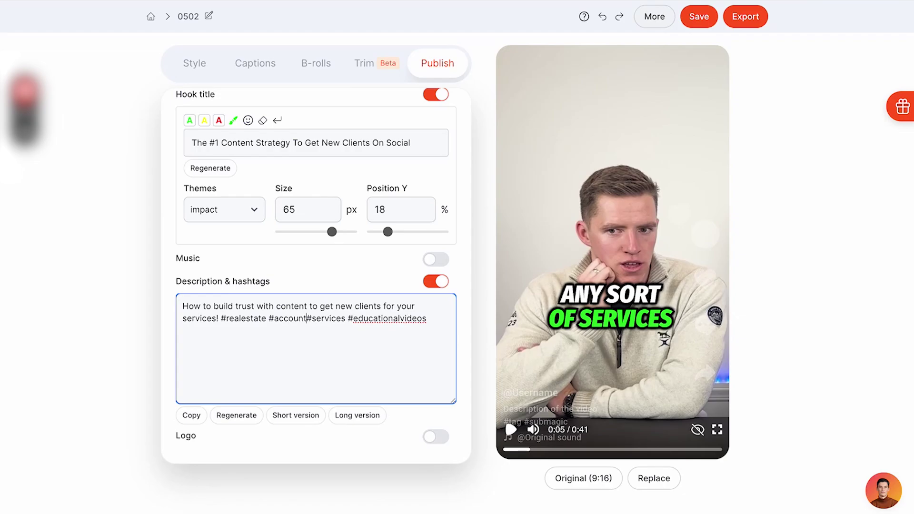
pyautogui.write('ants #conte')
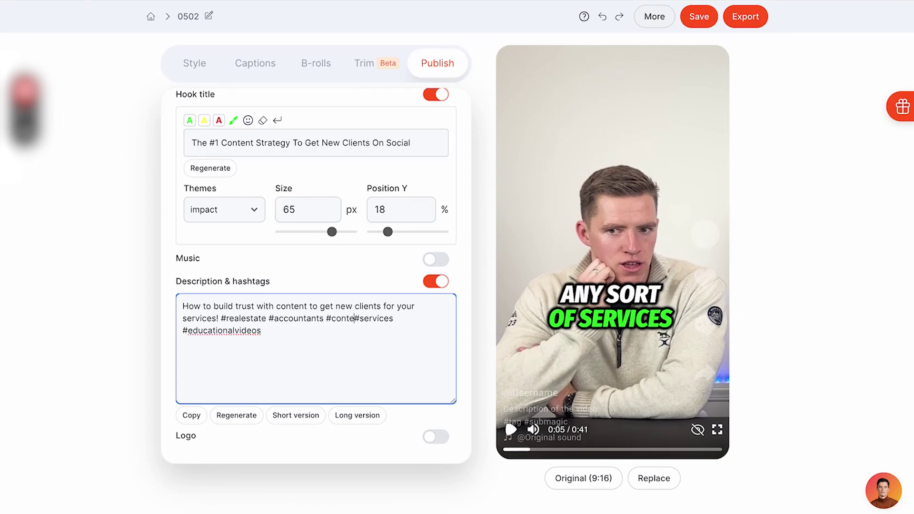
pyautogui.write('ntmarket ')
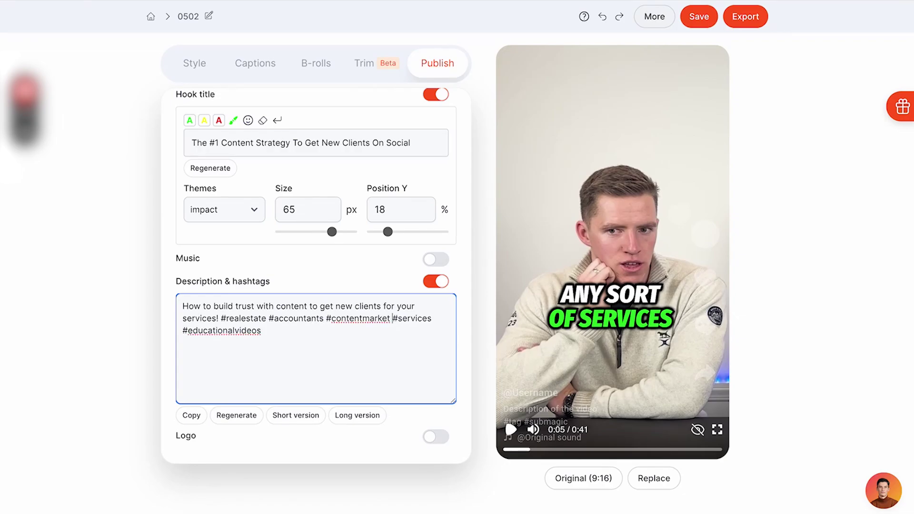
pyautogui.write('ing')
pyautogui.click(333, 321)
pyautogui.click(98, 268)
pyautogui.scroll(2, 189, 302)
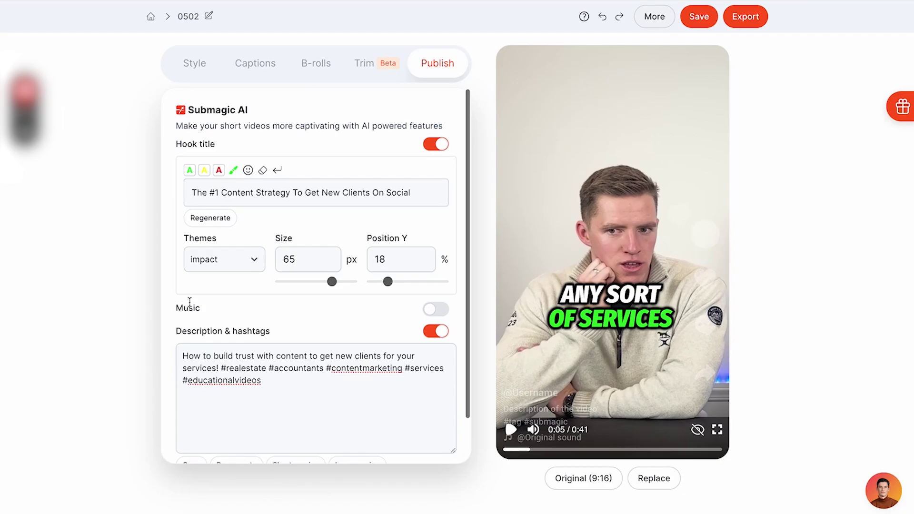
pyautogui.scroll(-2, 202, 312)
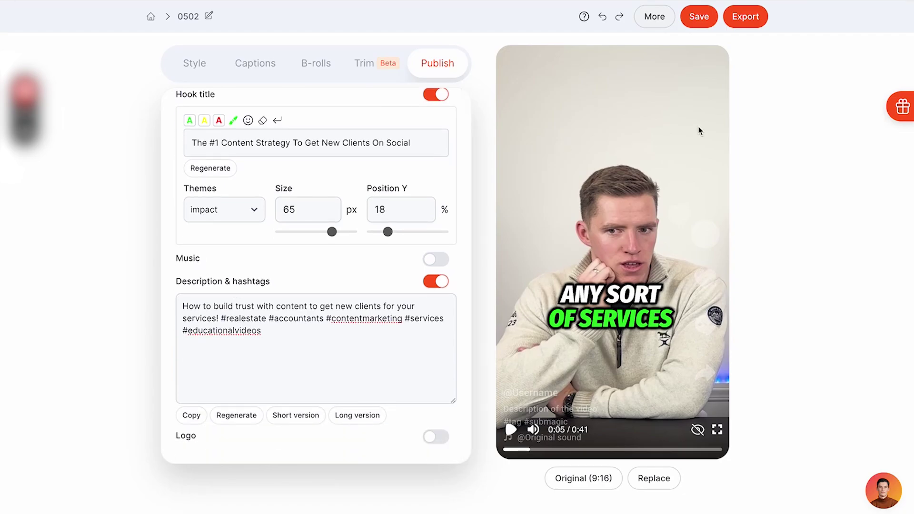
pyautogui.scroll(2, 405, 228)
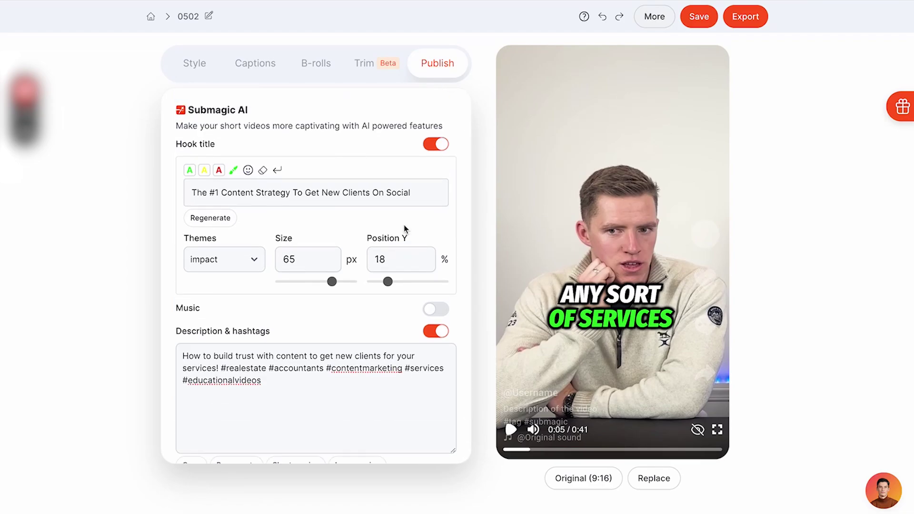